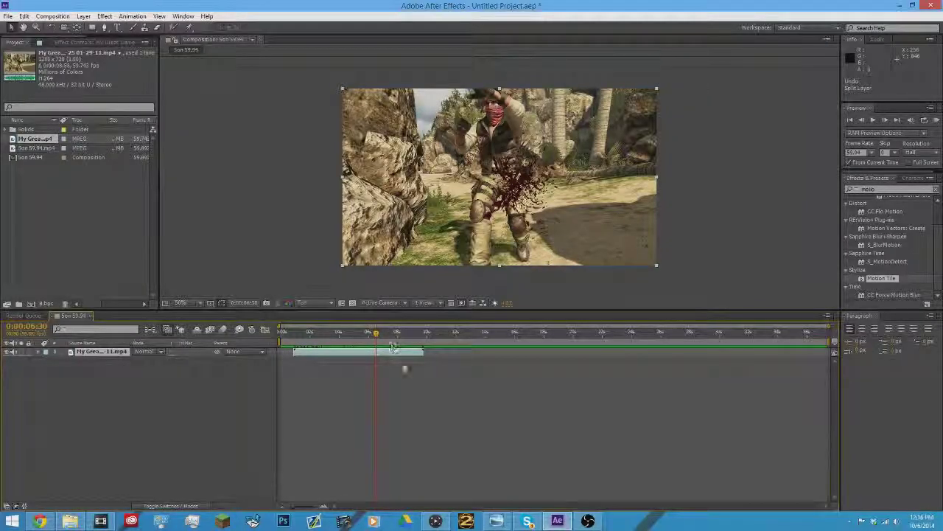
Step: Import the Pharrell Williams Happy remix MP3 from the desktop and add it to the composition below the gameplay clip
drag(382, 343, 396, 335)
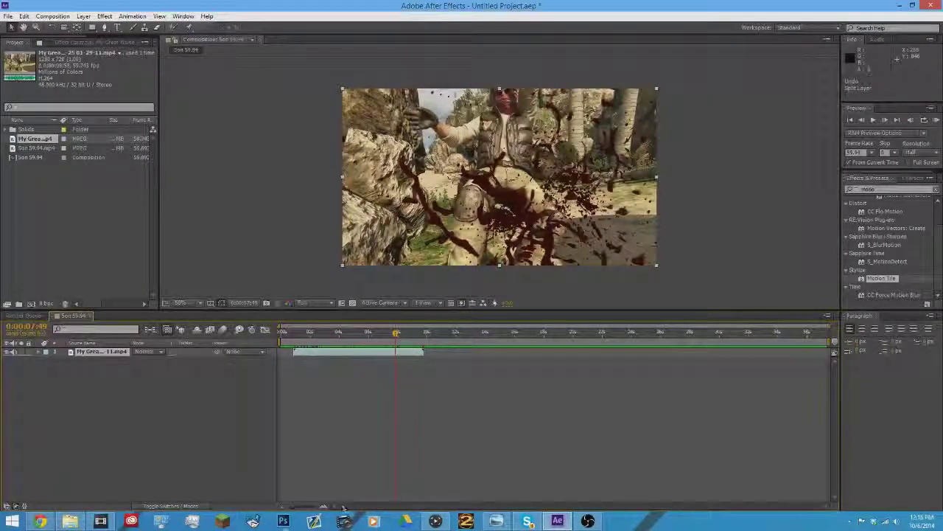
key(super+d)
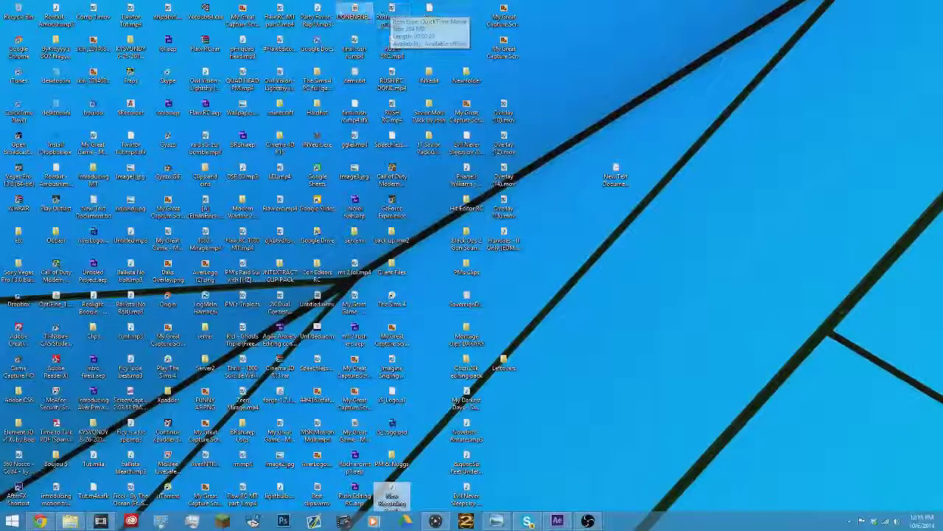
click(398, 242)
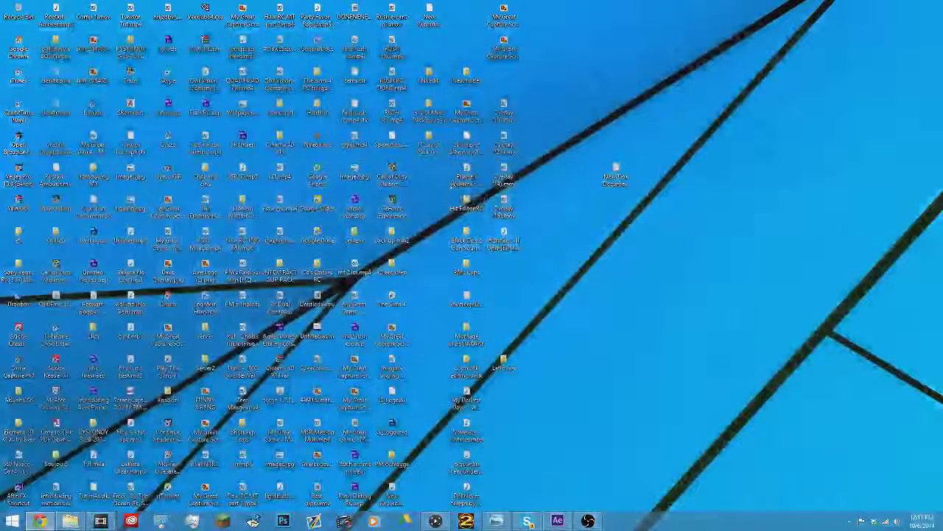
drag(466, 171, 358, 391)
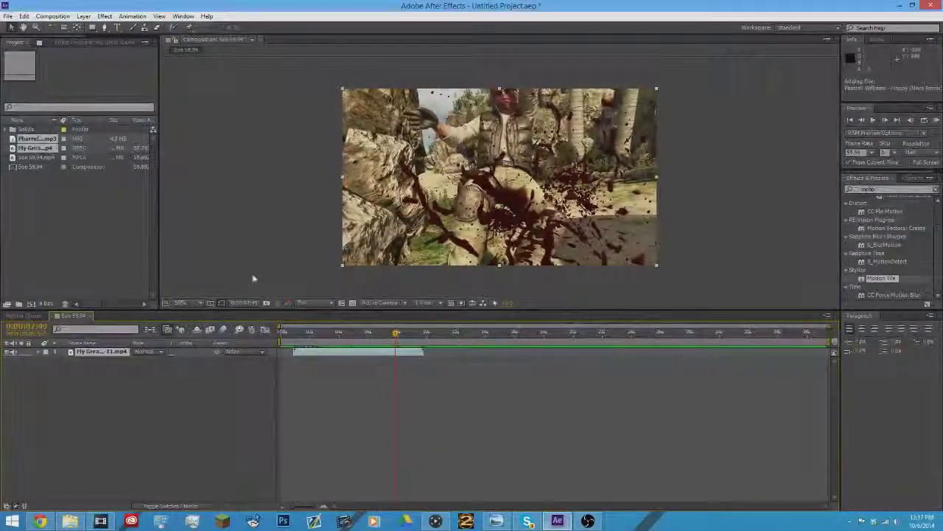
drag(33, 138, 298, 361)
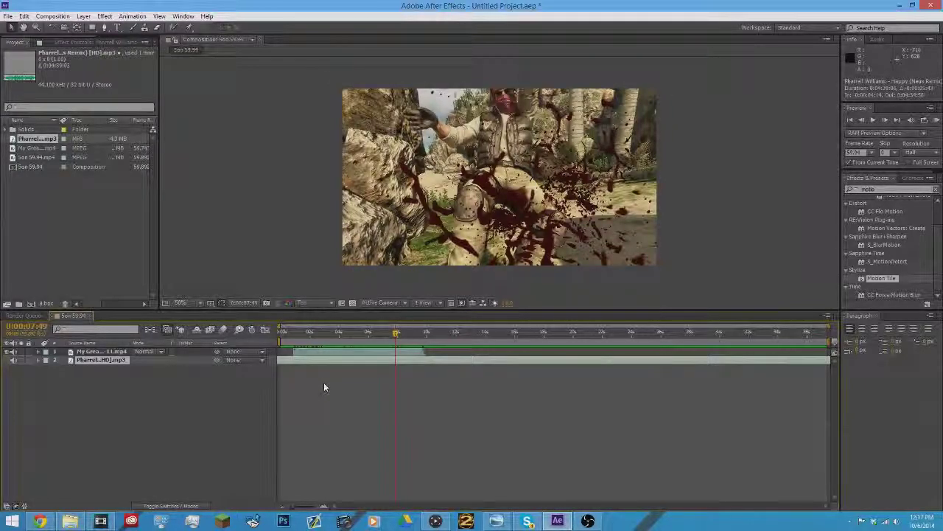
Step: Reveal the music layer's audio waveform and preview its sound from the current time
key(l)
key(l)
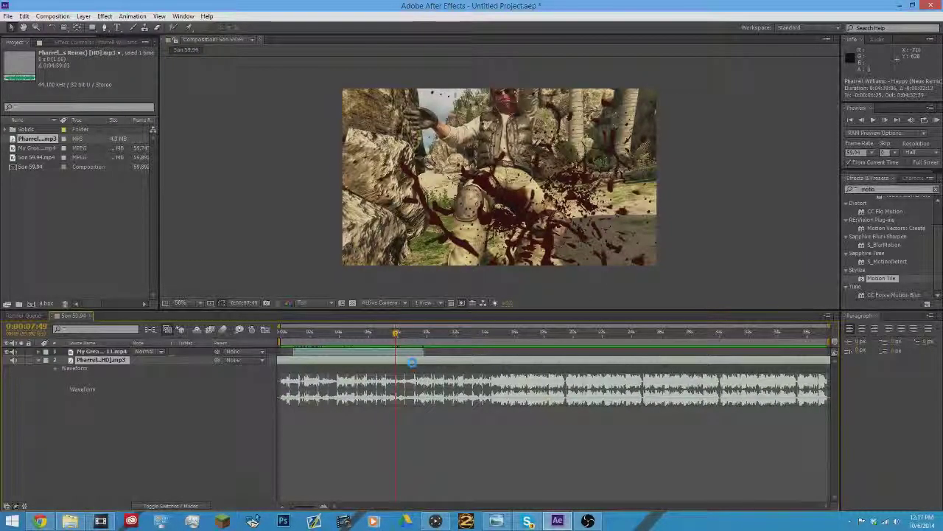
key(KP_Decimal)
key(KP_Decimal)
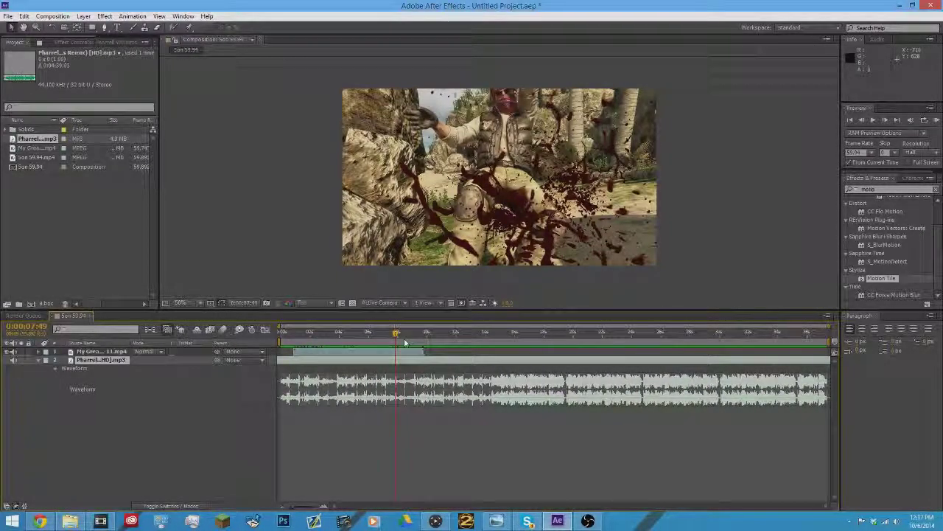
Step: Split the music layer at the beat at 0:00:07:50, delete the earlier part and move the remainder to the composition's start
click(322, 507)
click(322, 507)
click(322, 507)
click(322, 507)
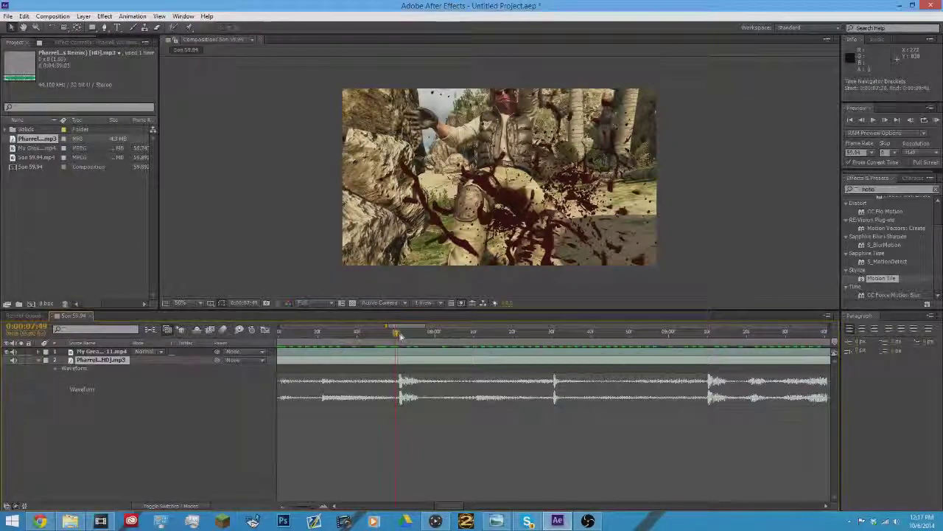
click(401, 335)
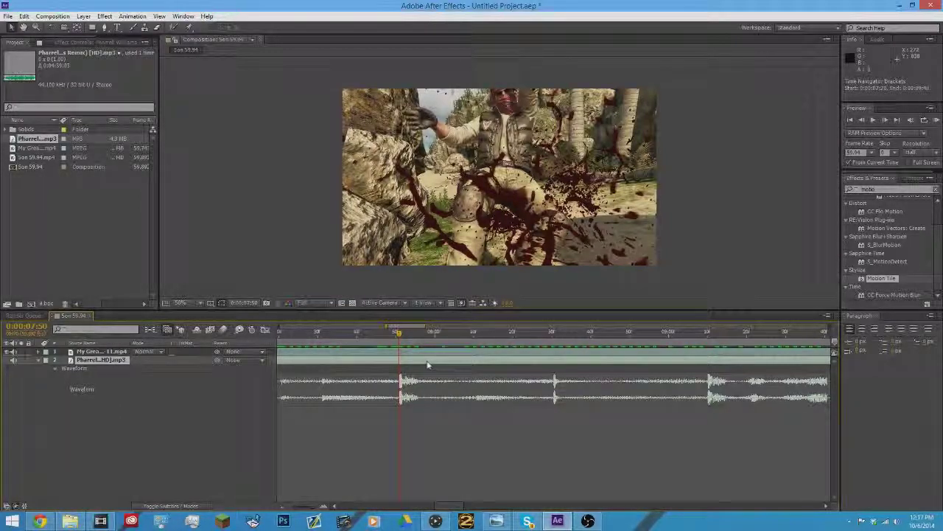
key(ctrl+shift+d)
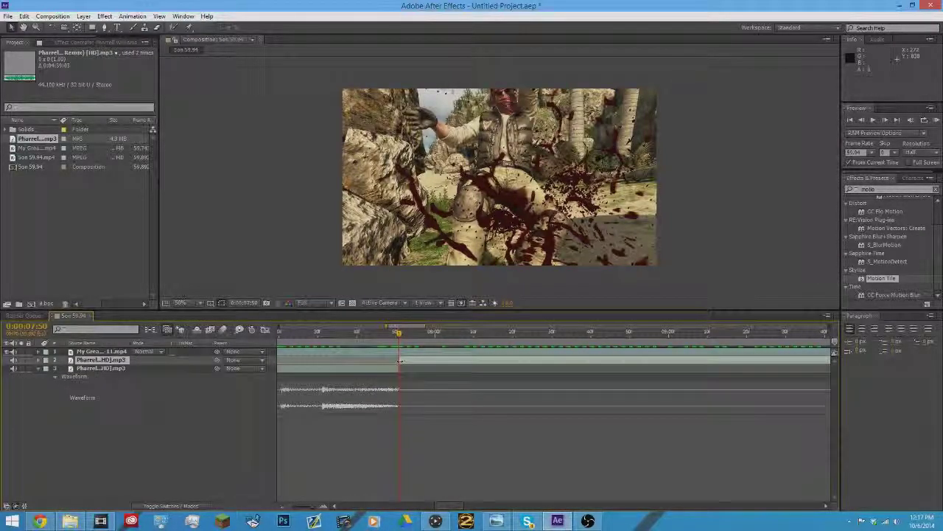
key(Delete)
drag(437, 361, 326, 358)
key(l)
key(l)
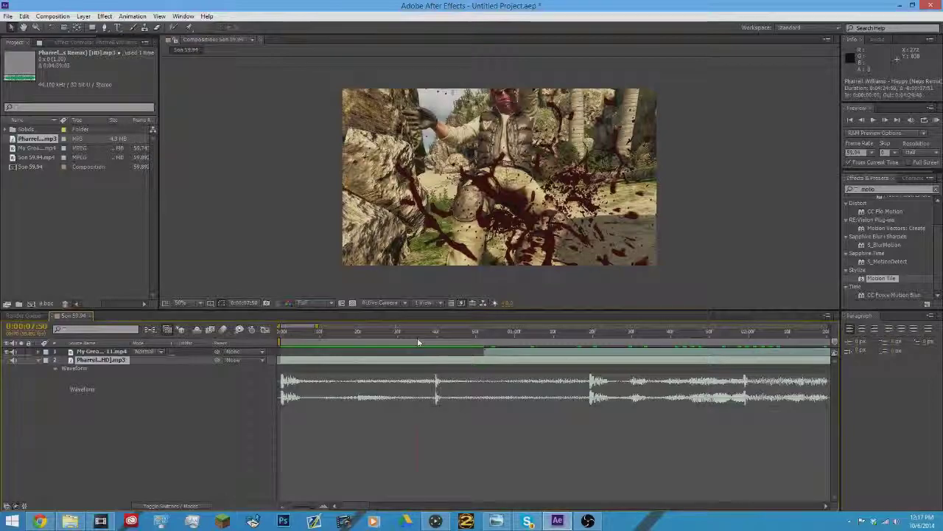
Step: Split the music layer just after its second beat, at 0:00:00:41, and delete the part that follows
click(441, 337)
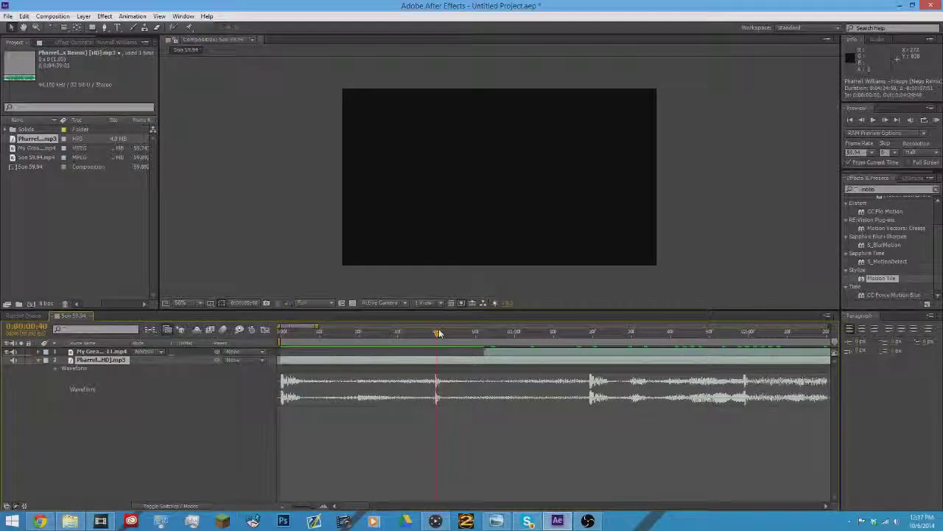
key(Page_Down)
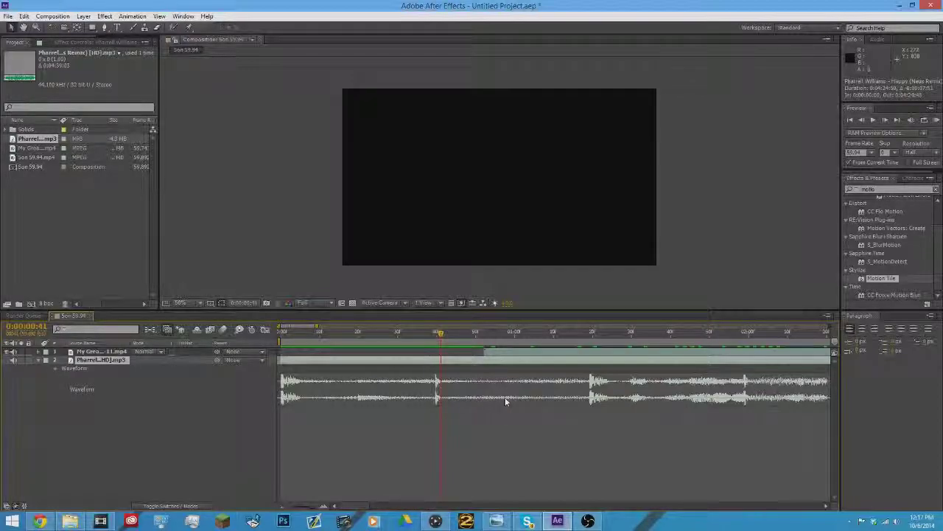
key(ctrl+shift+d)
key(Delete)
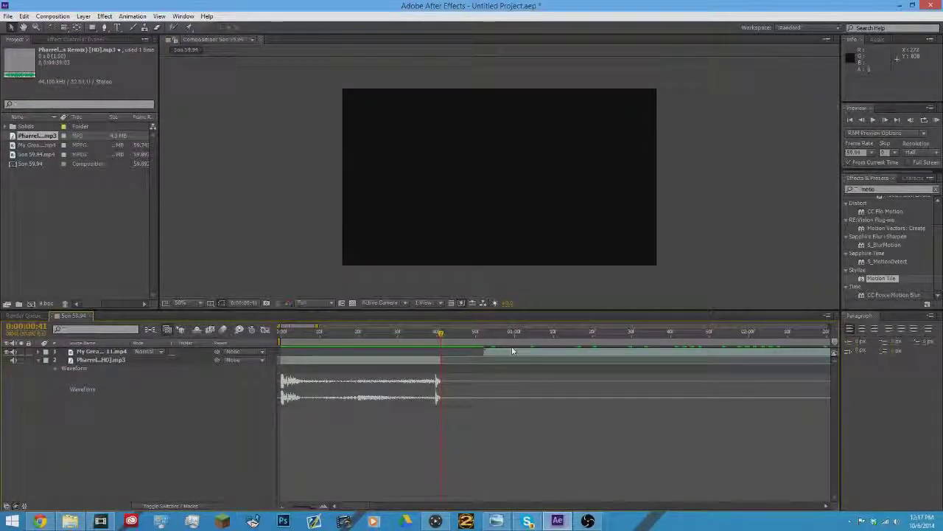
Step: Shift the gameplay clip to begin just after the composition's start and enable time remapping on it
drag(508, 352, 258, 357)
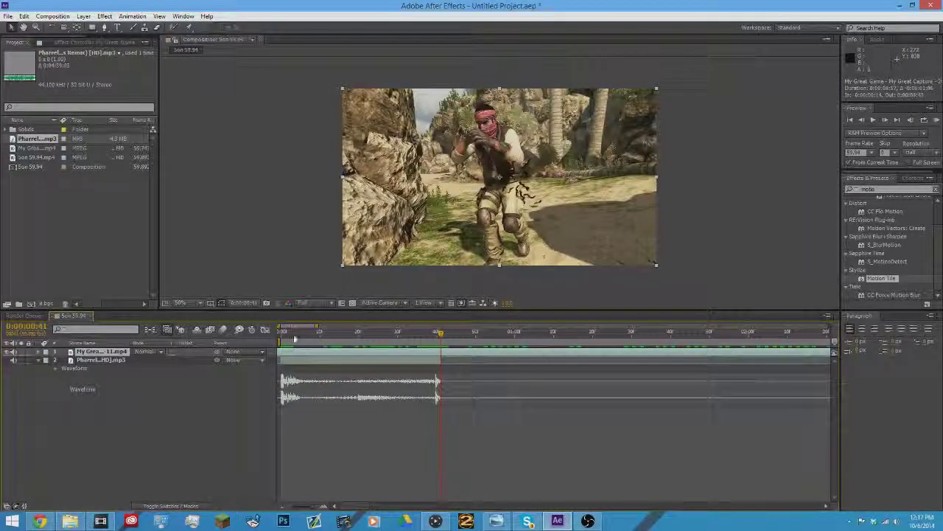
key(Home)
drag(524, 352, 597, 361)
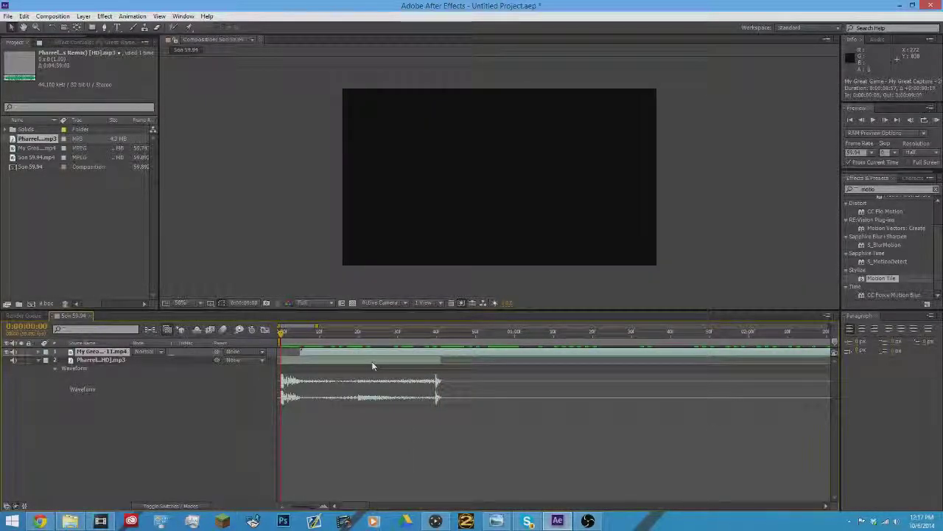
key(ctrl+alt+t)
Step: Add Time Remap keyframes to the gameplay clip at 0:00:05:56 and 0:00:08:09, trimming its end at the second one
click(578, 334)
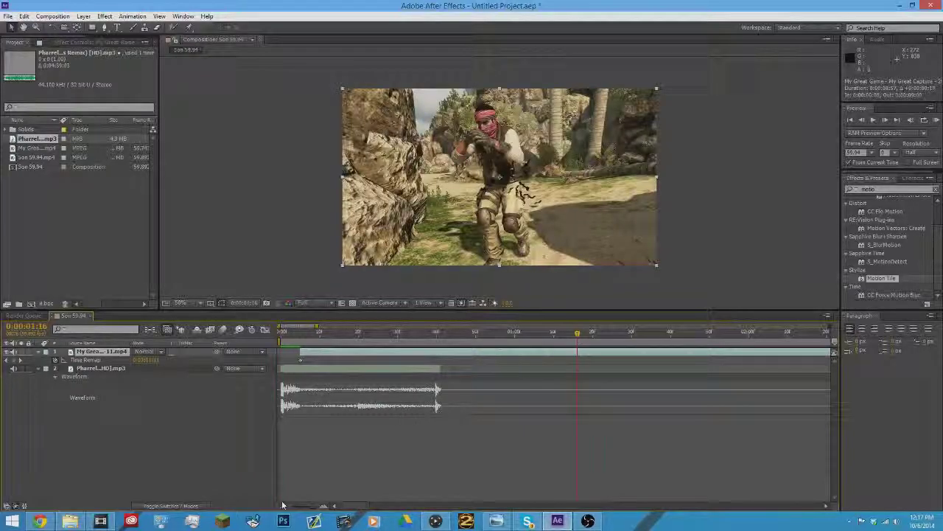
drag(317, 326, 426, 327)
drag(553, 331, 612, 346)
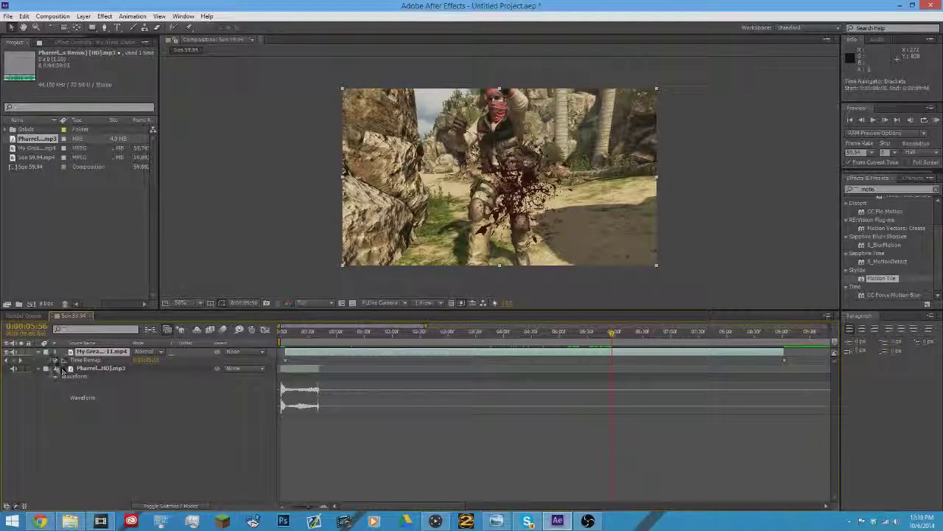
click(14, 360)
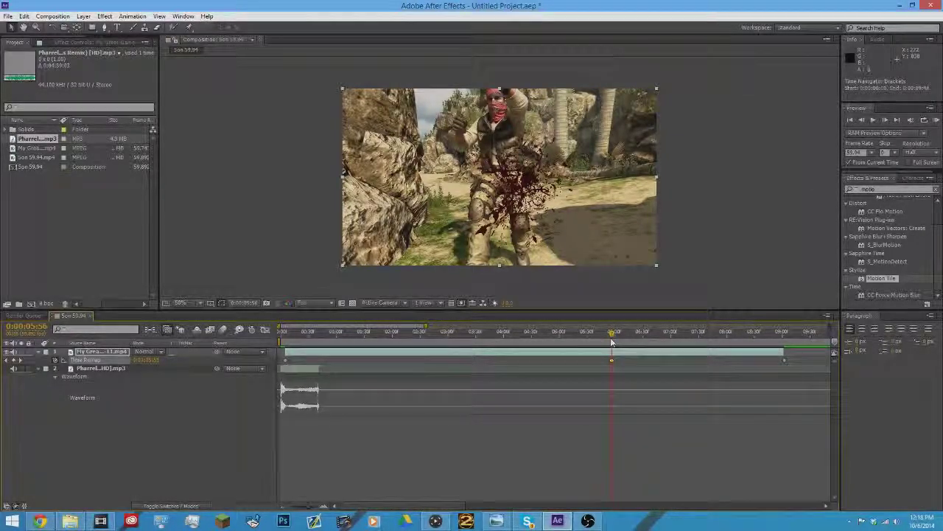
drag(612, 341, 740, 346)
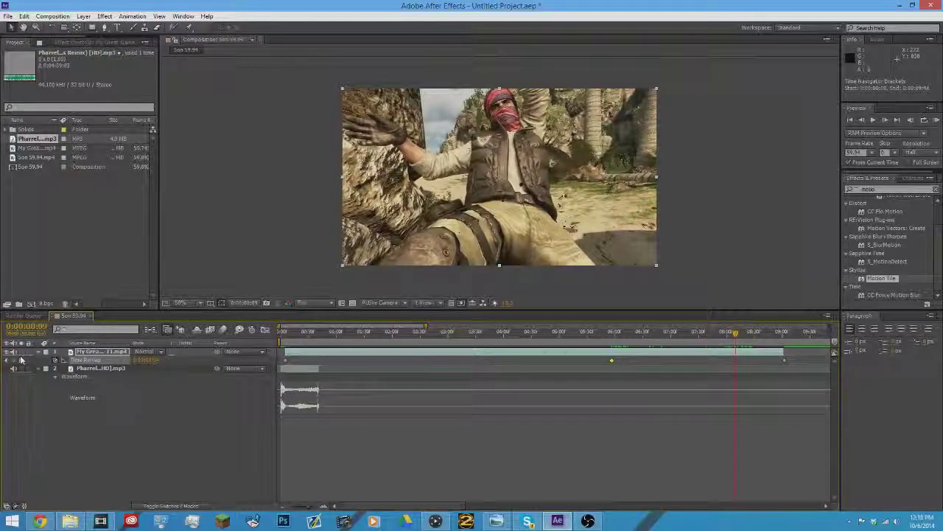
click(14, 360)
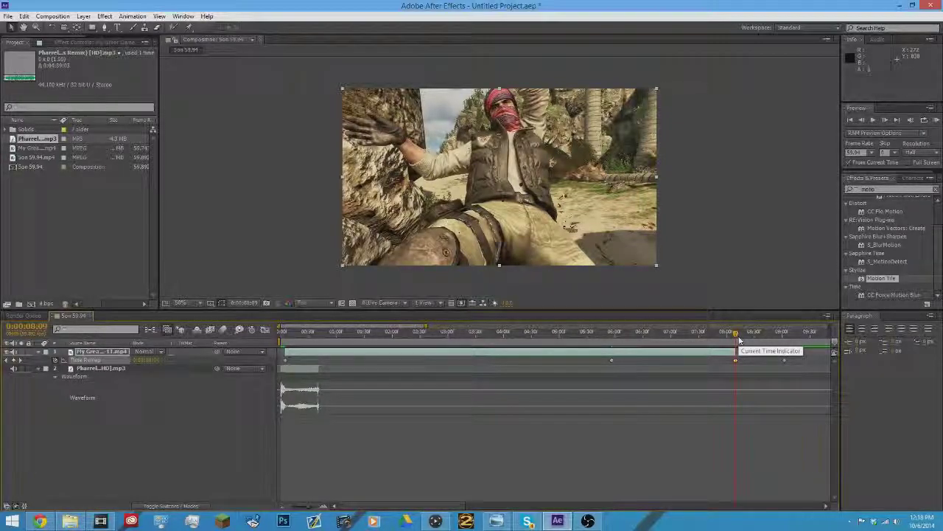
Step: Trim the gameplay clip's beginning to 0:00:05:56 and move the trimmed clip to the composition's start
drag(737, 336, 609, 335)
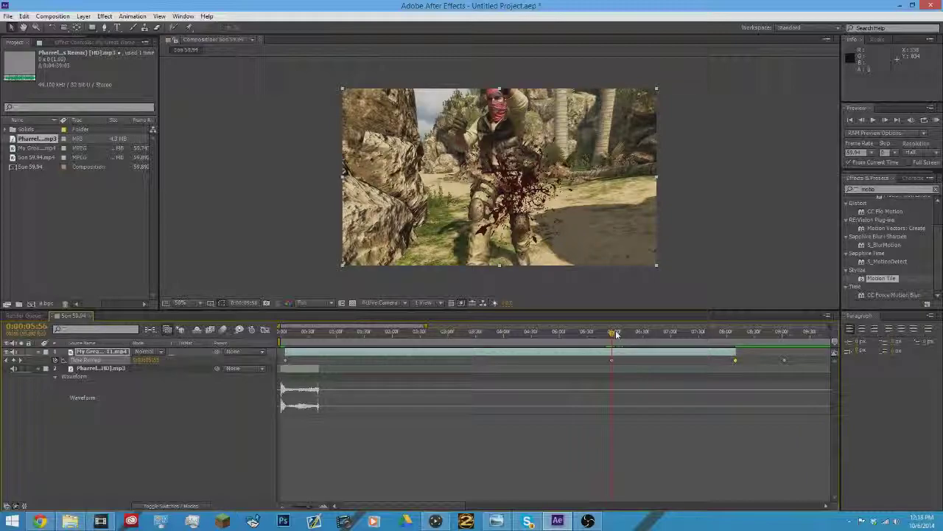
key(alt+bracketleft)
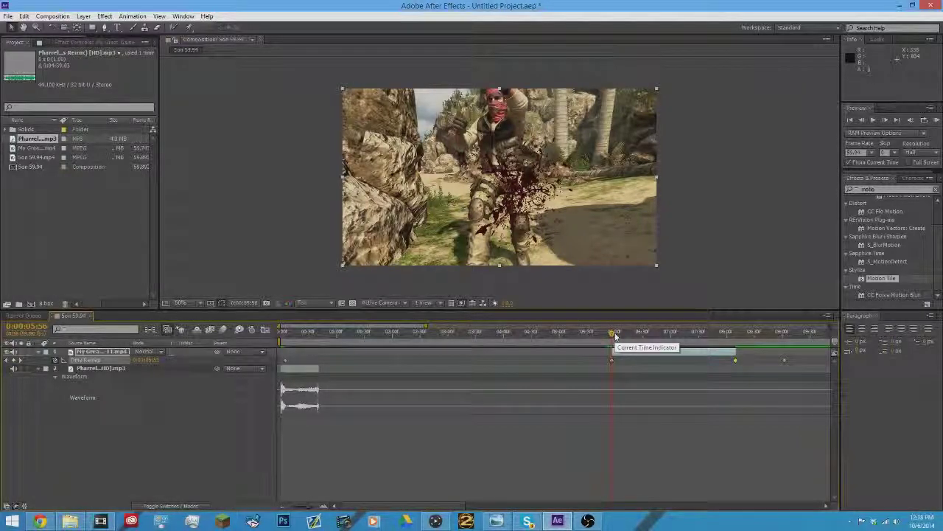
click(684, 354)
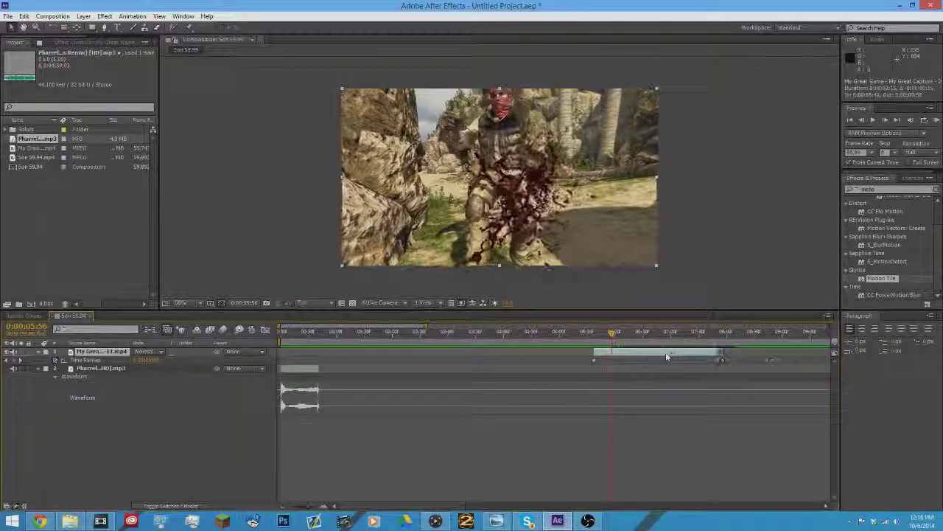
drag(667, 357, 274, 356)
Step: Shorten the clip to the music's length by moving its second Time Remap keyframe to 0:00:00:41, and preview the result
drag(404, 352, 324, 360)
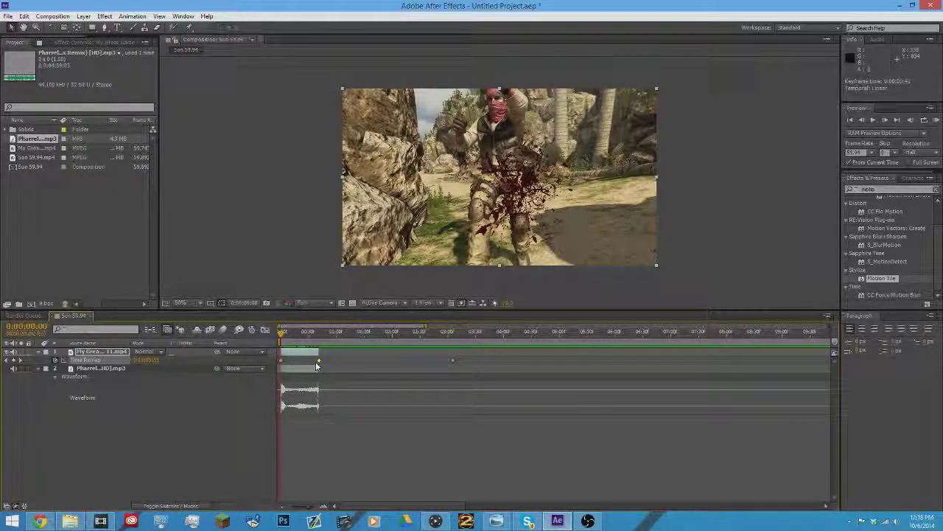
drag(307, 336, 285, 342)
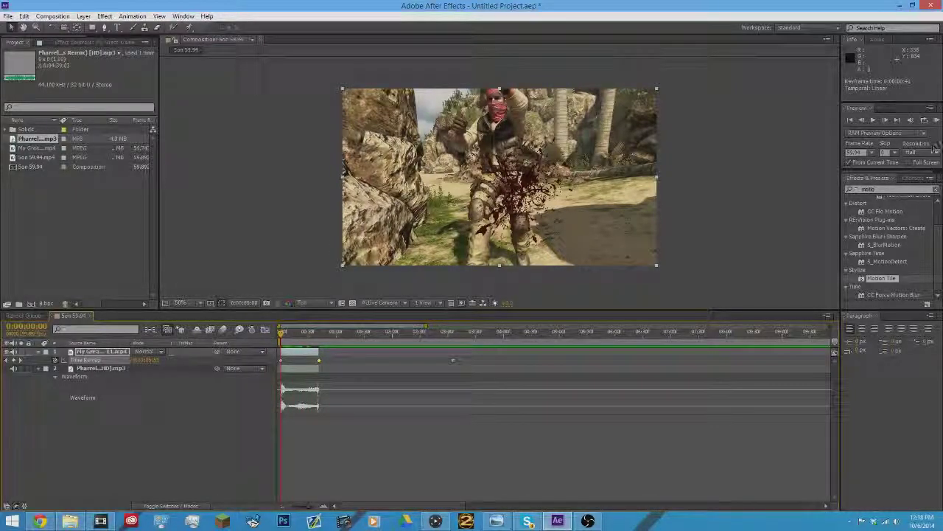
click(936, 120)
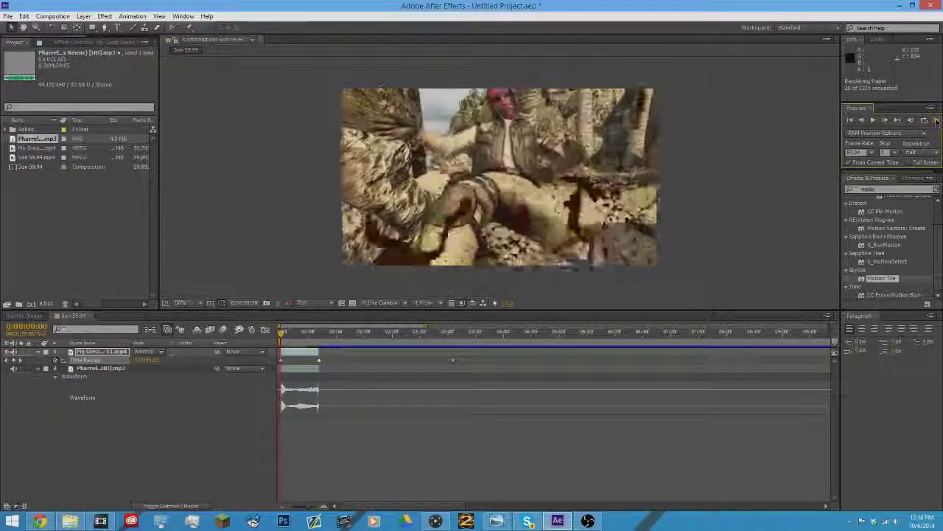
click(937, 122)
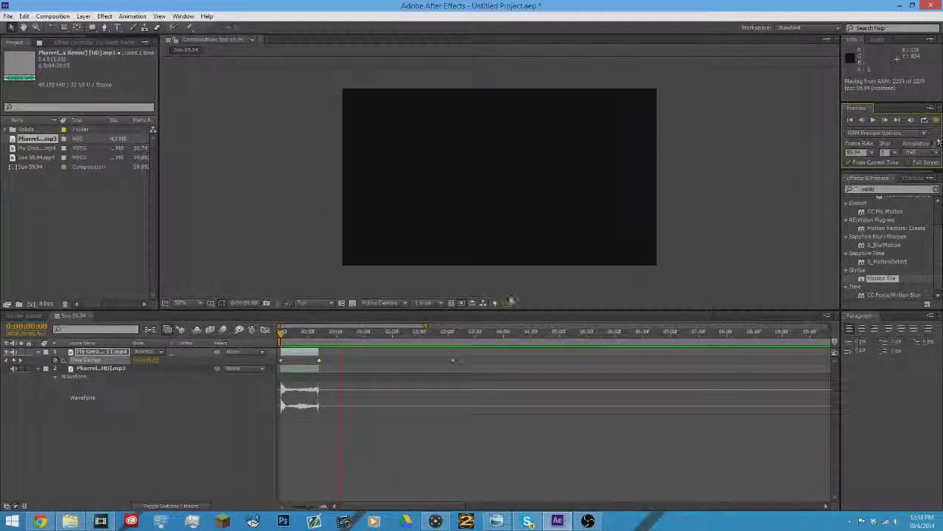
key(space)
click(327, 362)
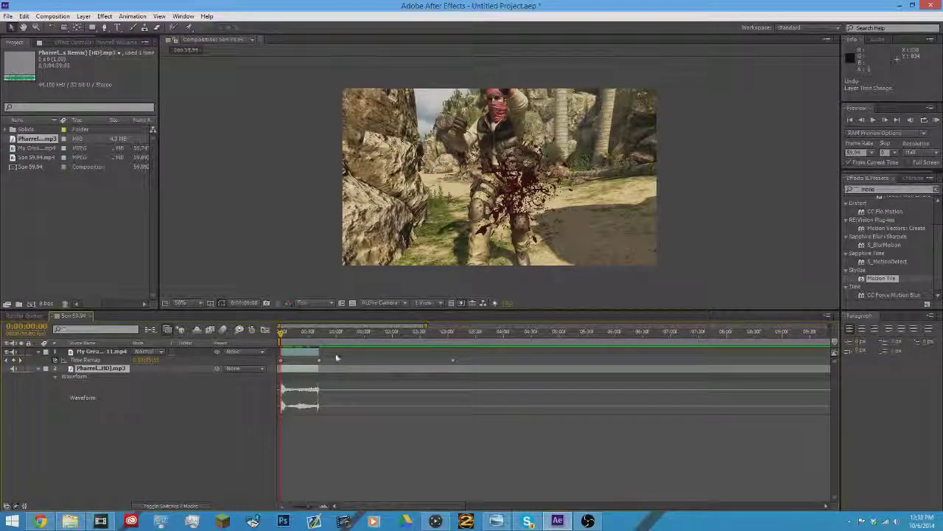
Step: Apply Easy Ease to the first two Time Remap keyframes of the gameplay clip
click(309, 352)
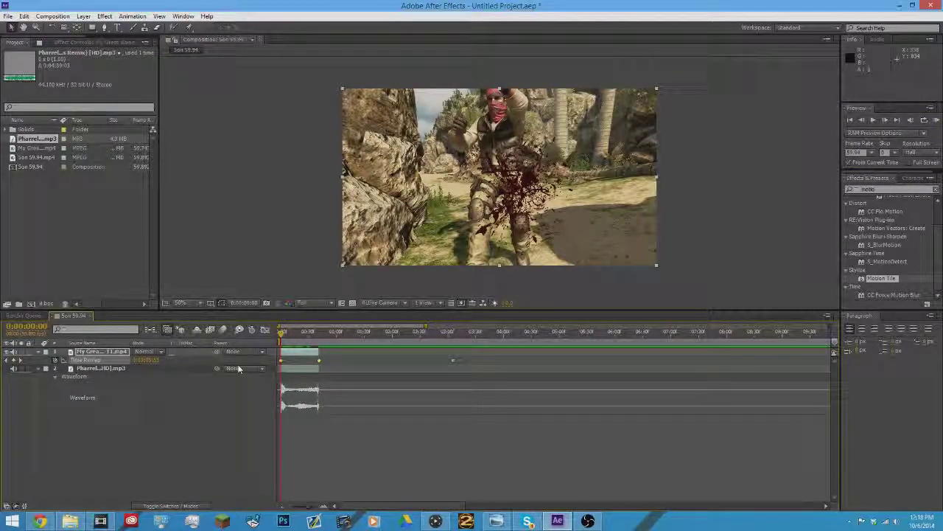
right_click(317, 362)
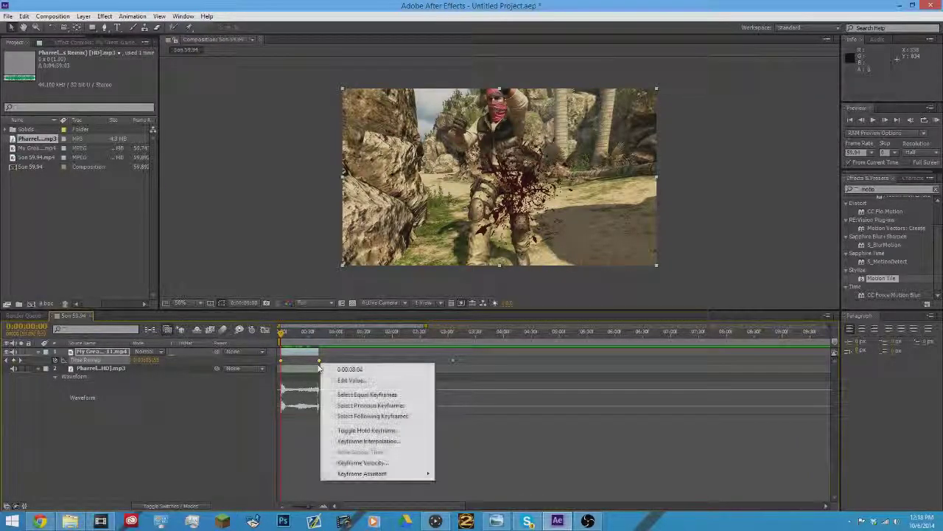
mouse_move(383, 473)
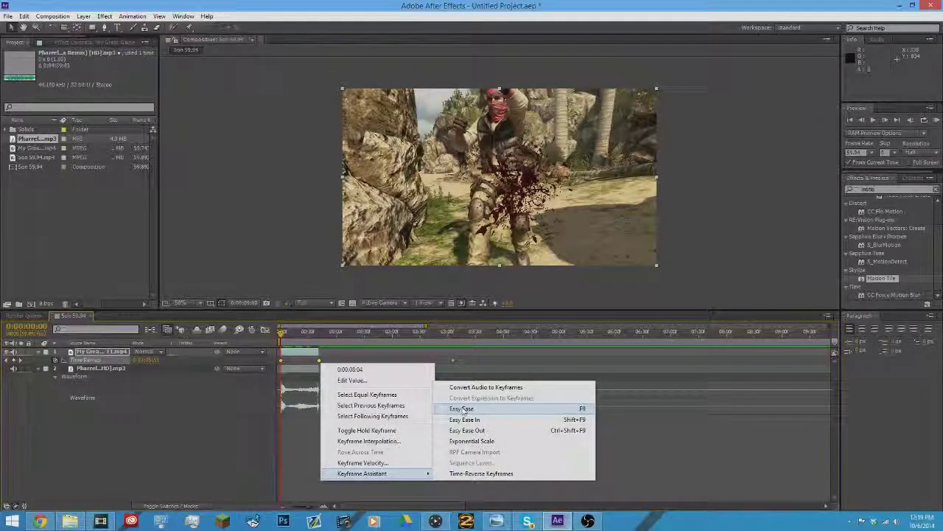
click(463, 409)
Step: Show the Time Remap value graph and pull both keyframes' handles nearly vertical, making the curve steep at its ends and flatter midway
click(265, 329)
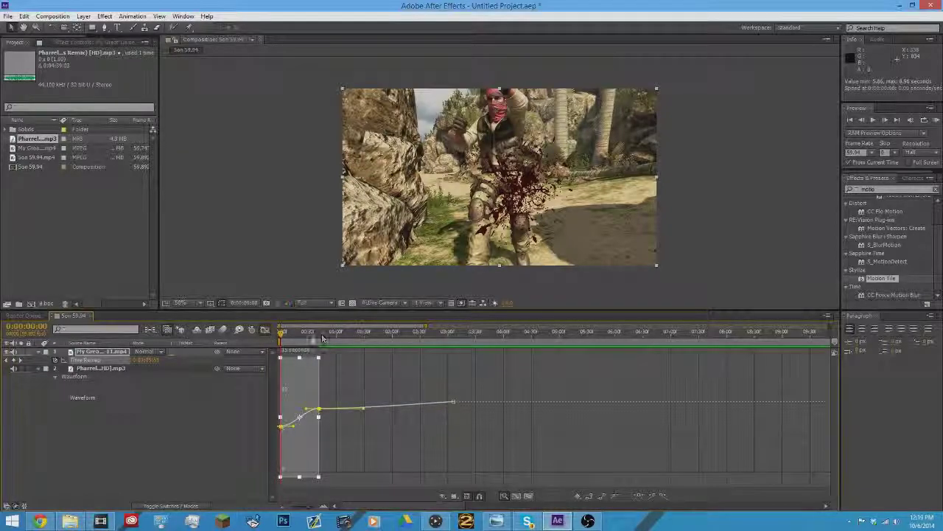
click(342, 445)
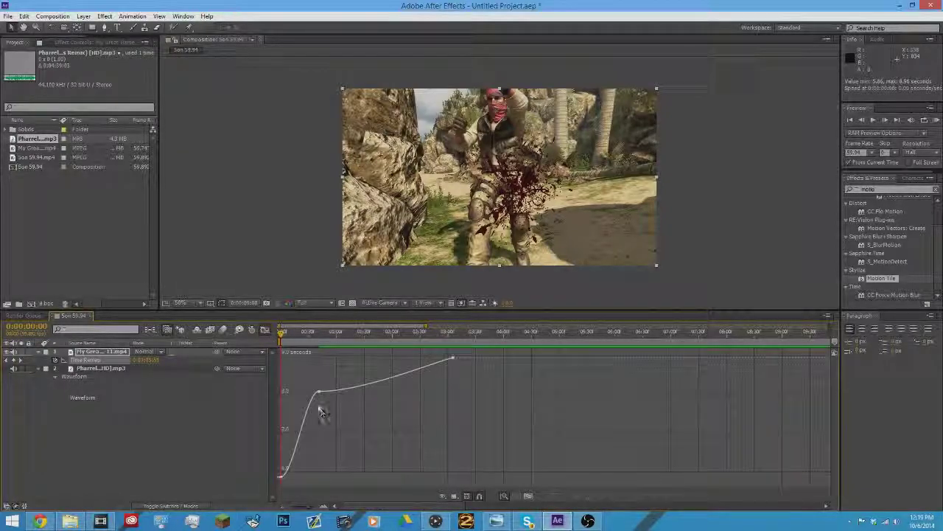
click(284, 508)
mouse_move(330, 509)
mouse_down()
mouse_move(308, 507)
mouse_move(319, 507)
mouse_up()
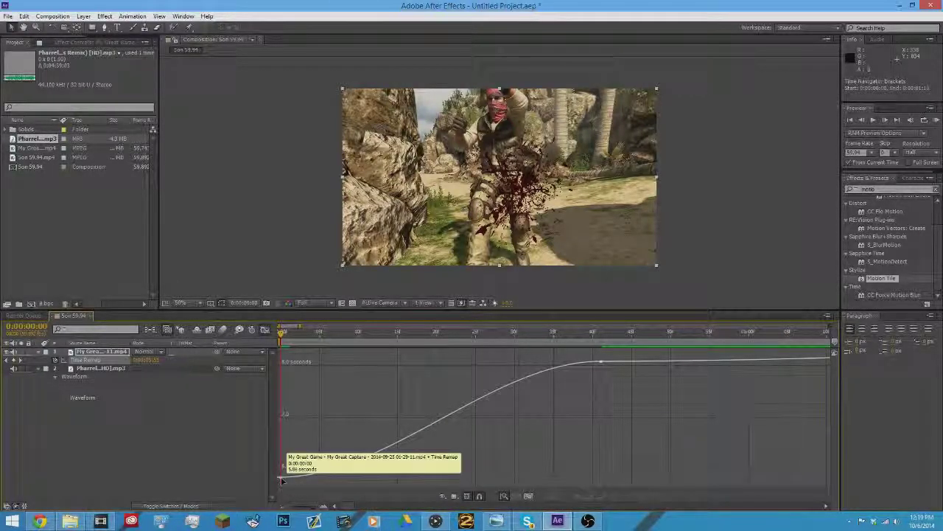
click(282, 479)
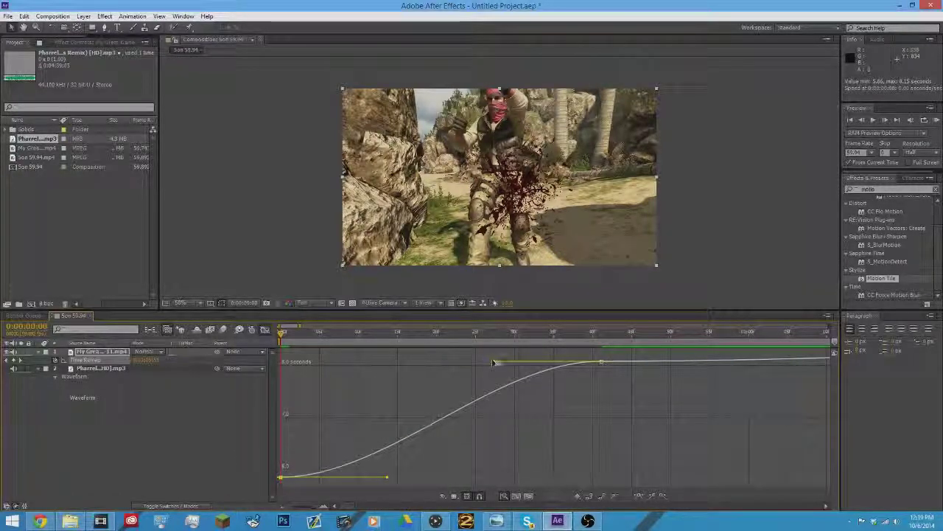
drag(496, 362, 596, 433)
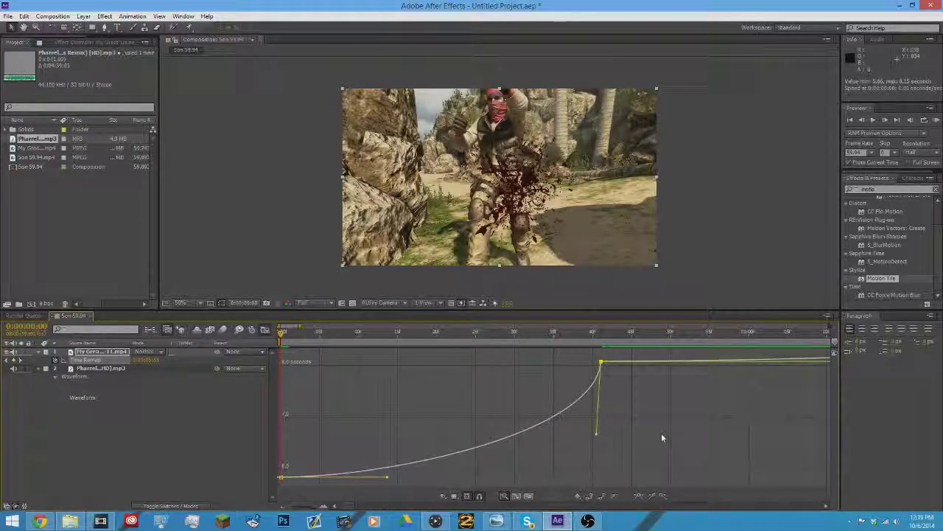
drag(387, 474, 376, 468)
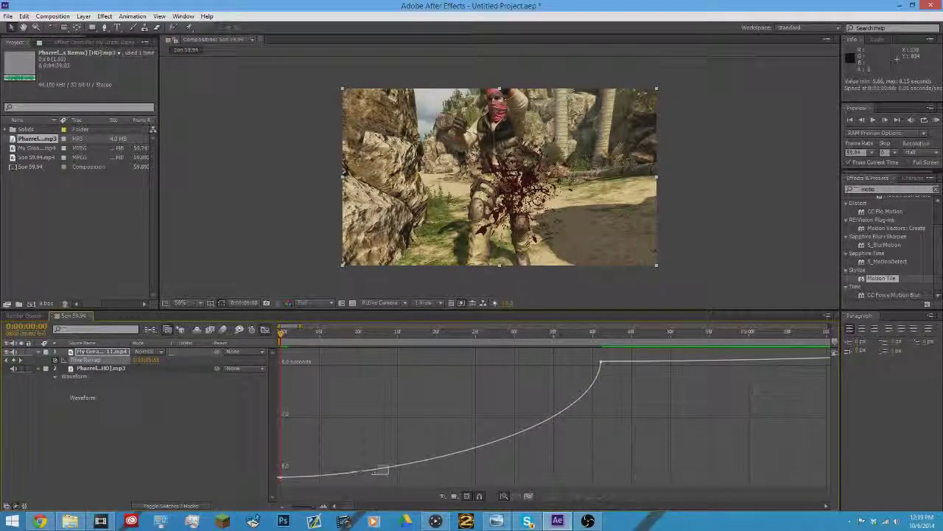
click(281, 477)
drag(385, 477, 285, 417)
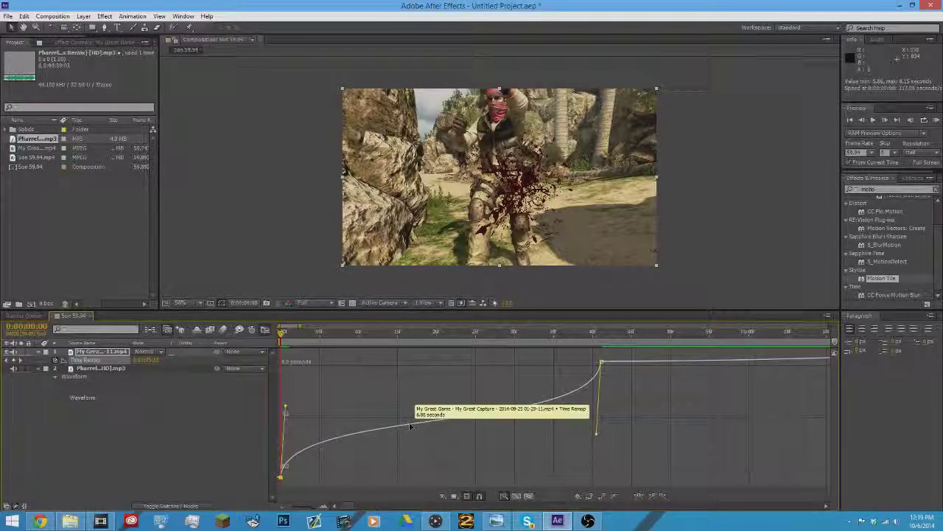
Step: Fine-tune the handle lengths of both Time Remap keyframes on the curve and preview the retimed clip
drag(595, 427, 597, 440)
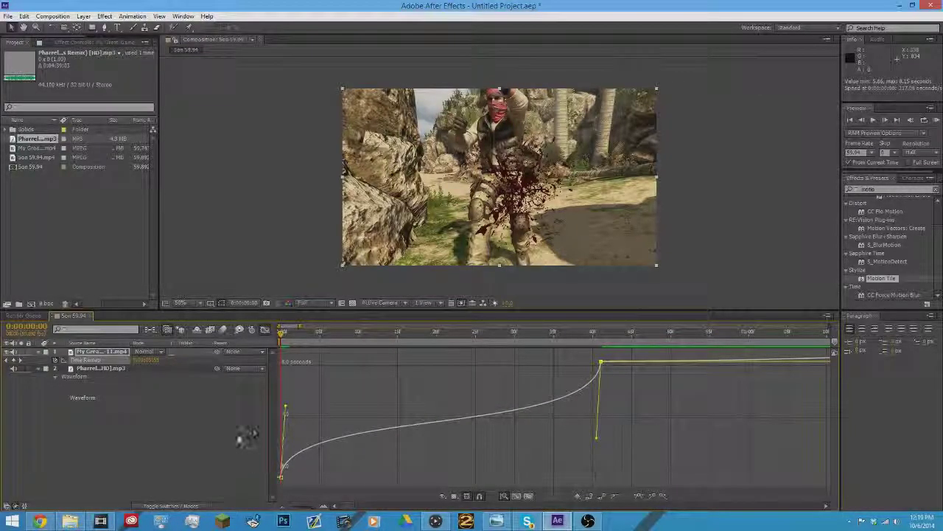
click(283, 411)
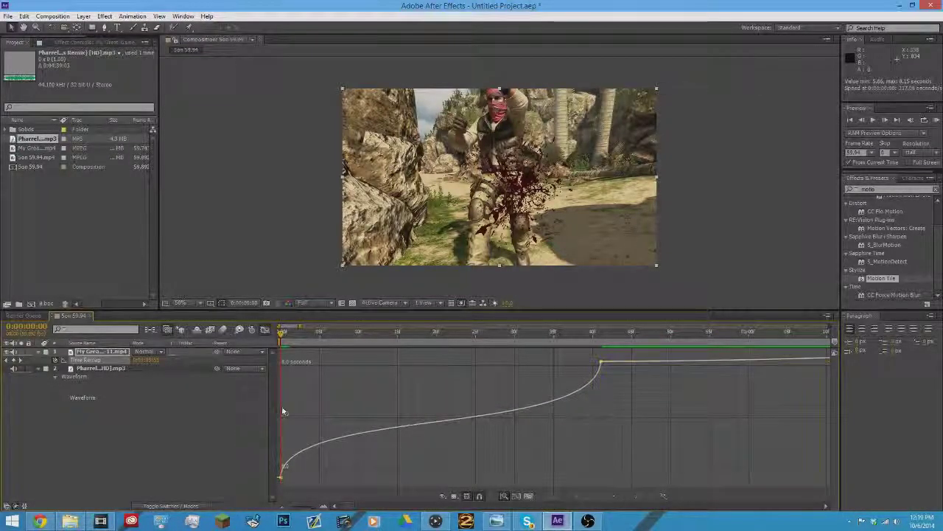
click(283, 463)
drag(283, 426, 284, 396)
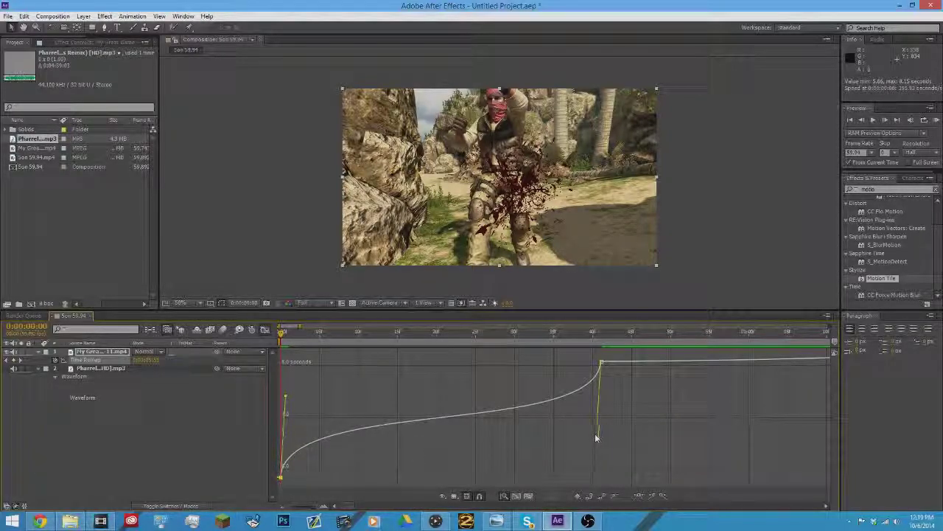
drag(597, 423, 596, 432)
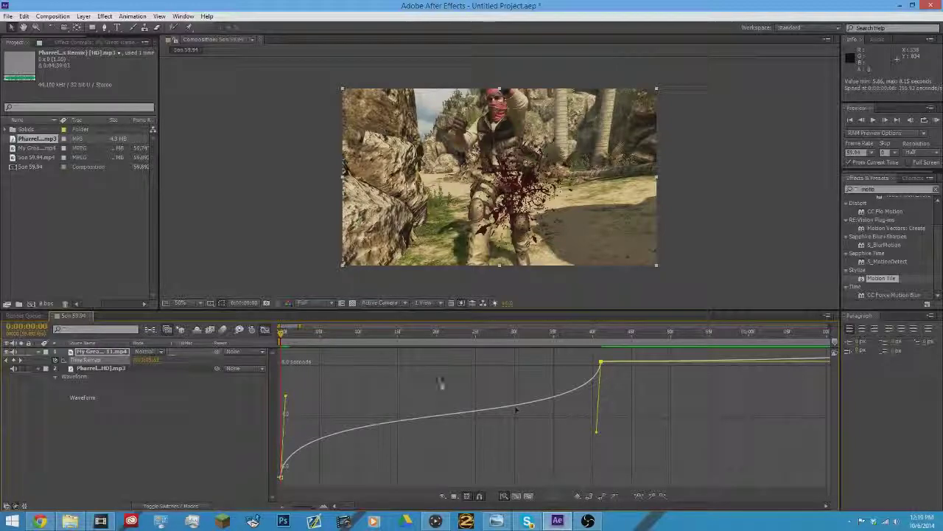
key(space)
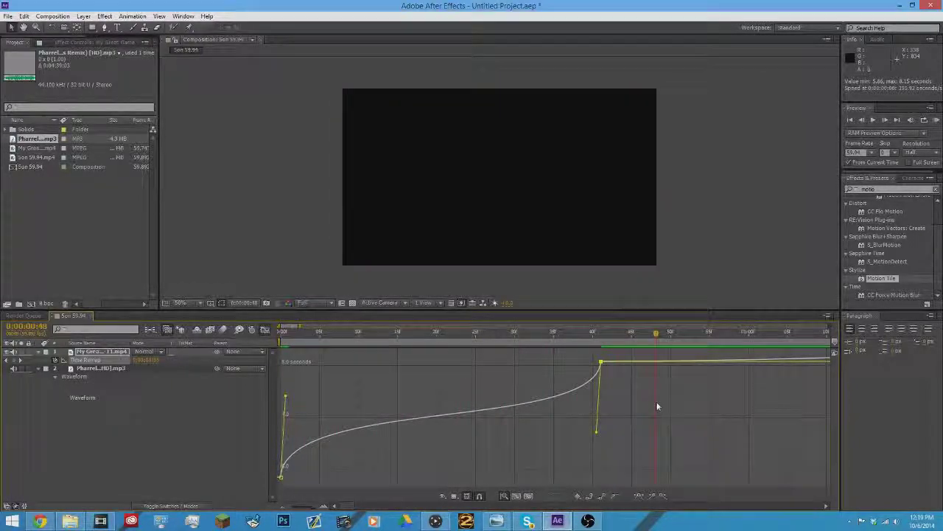
click(936, 121)
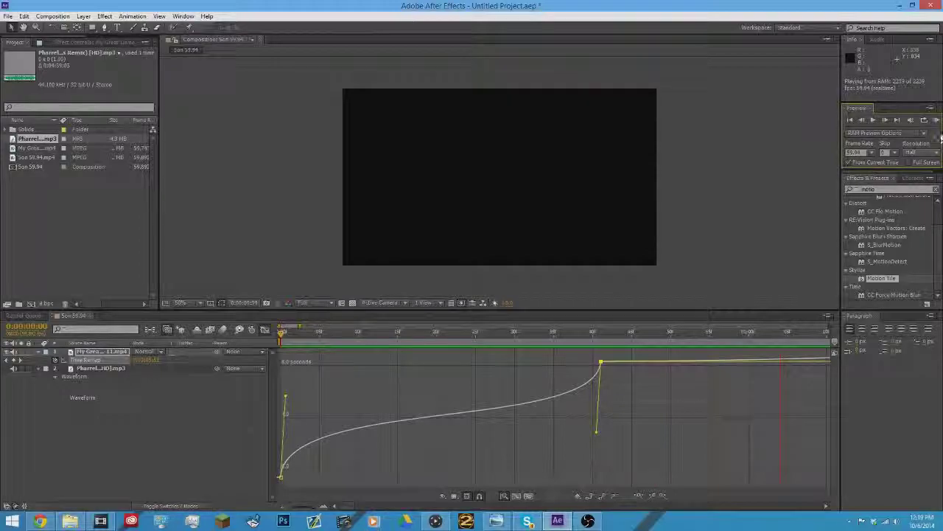
click(936, 121)
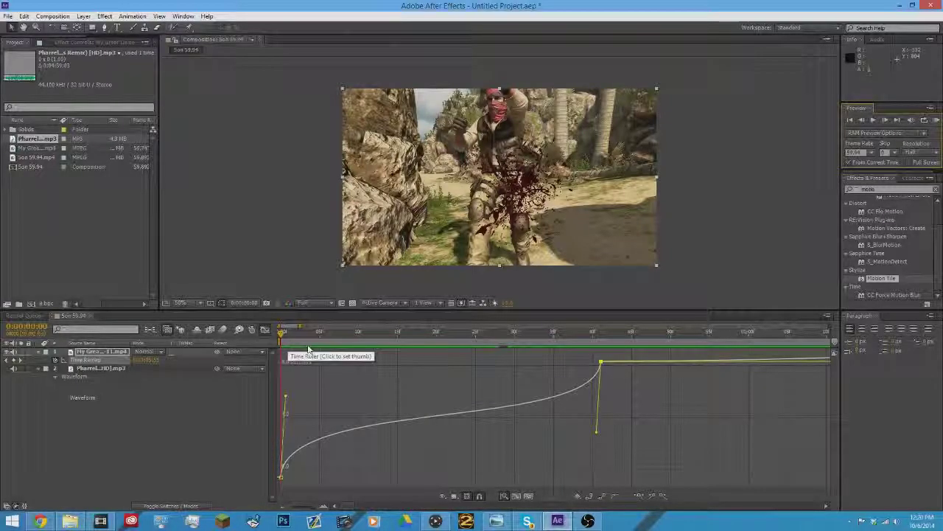
Step: Lengthen the handles of both Time Remap keyframes until the curve's middle is almost flat, and preview the clip
drag(284, 398, 273, 373)
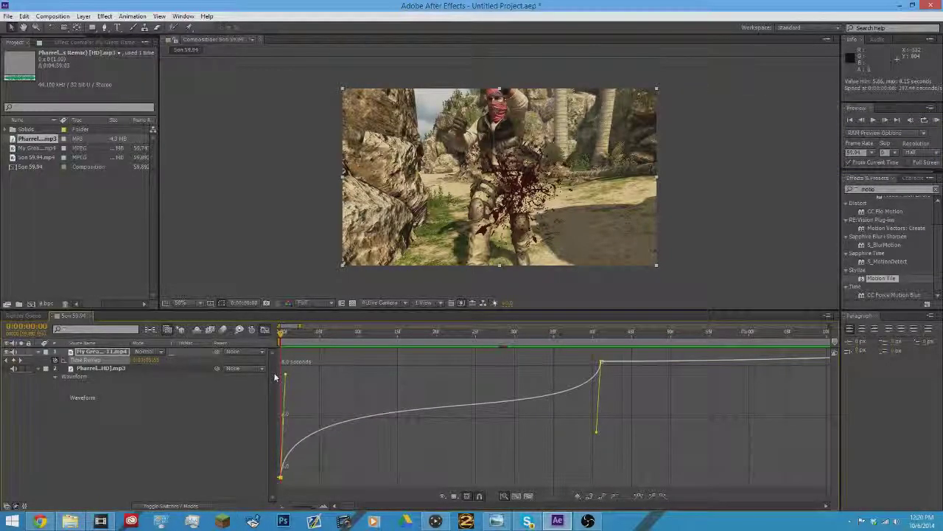
drag(596, 431, 651, 485)
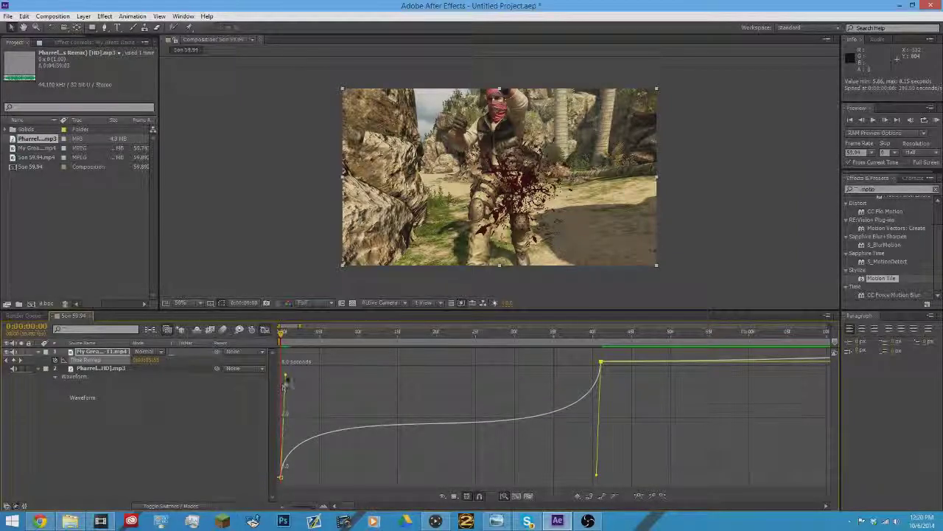
drag(285, 376, 271, 355)
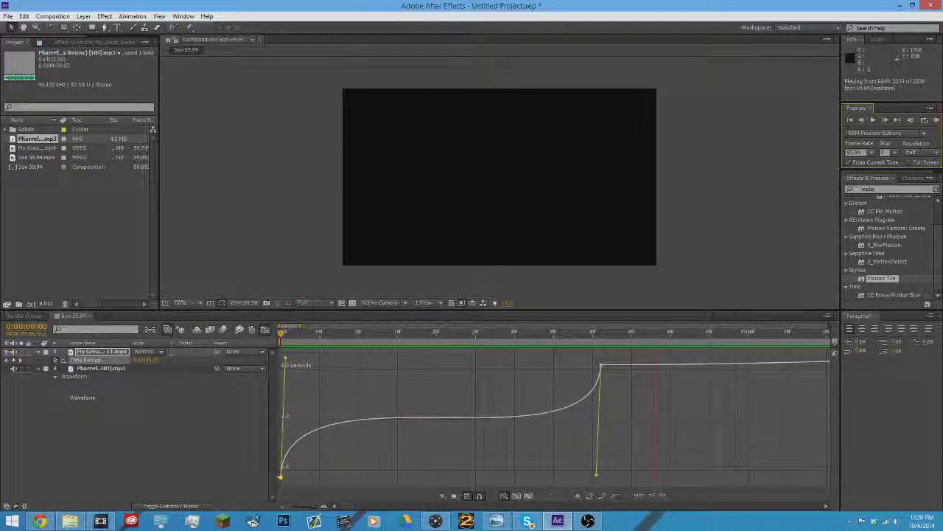
click(937, 120)
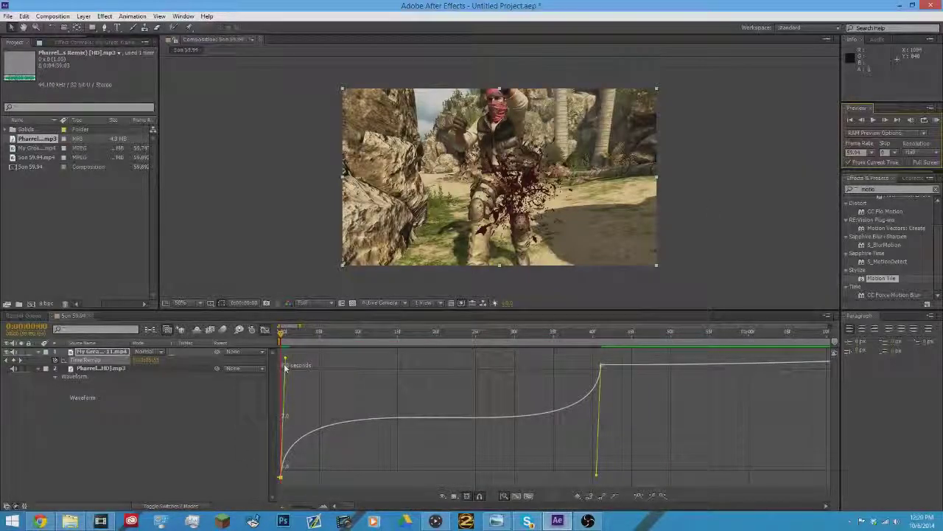
Step: Shorten both Time Remap handles so the curve's middle keeps a slight upward slope, and preview the clip
drag(287, 356, 266, 388)
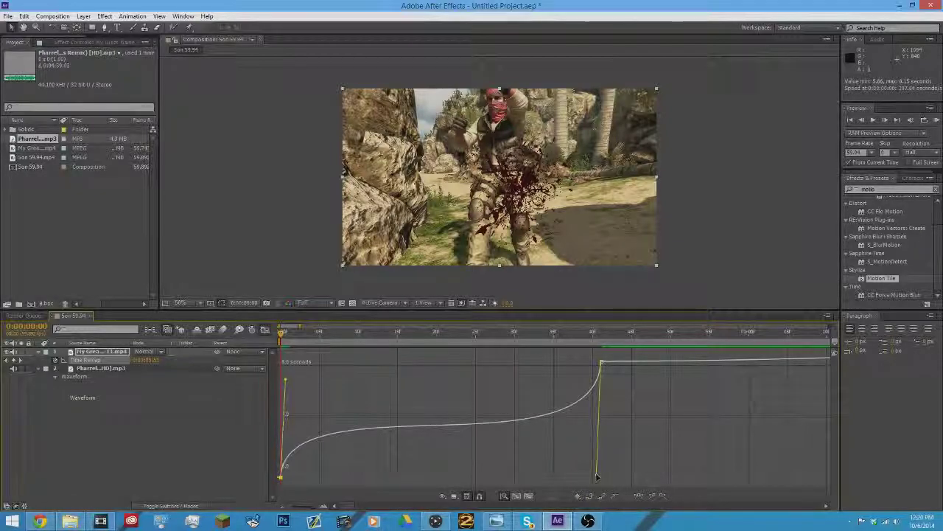
drag(597, 477, 596, 459)
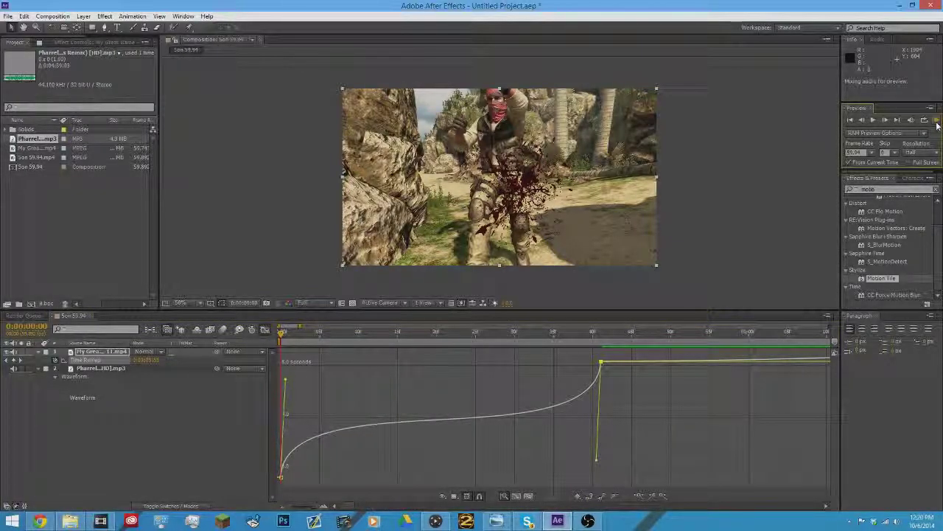
click(937, 120)
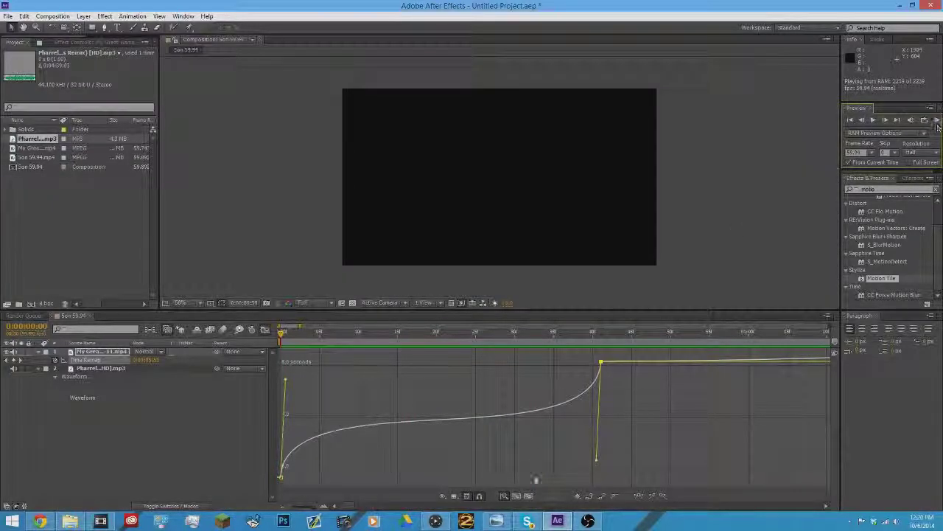
Step: Shorten both Time Remap handles slightly more and check the retimed motion by playing and scrubbing to 0:00:00:39
drag(596, 461, 598, 451)
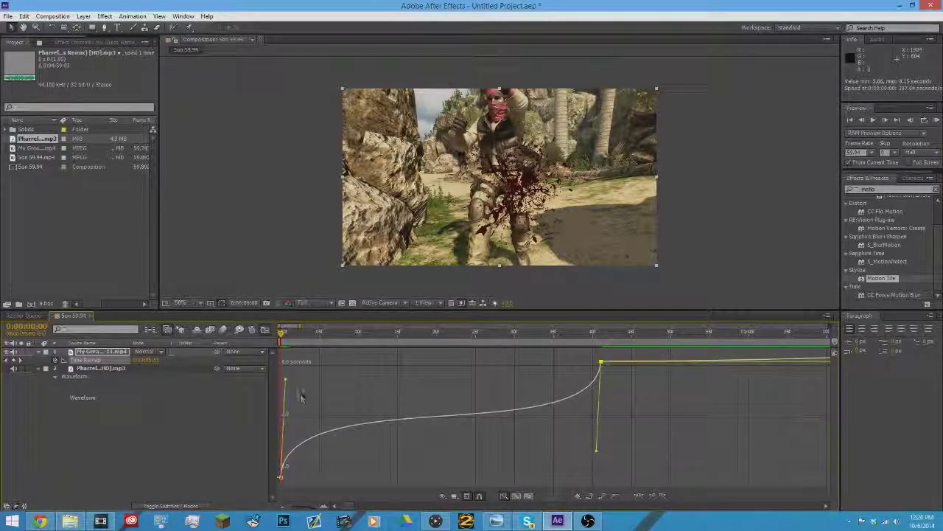
drag(284, 380, 284, 390)
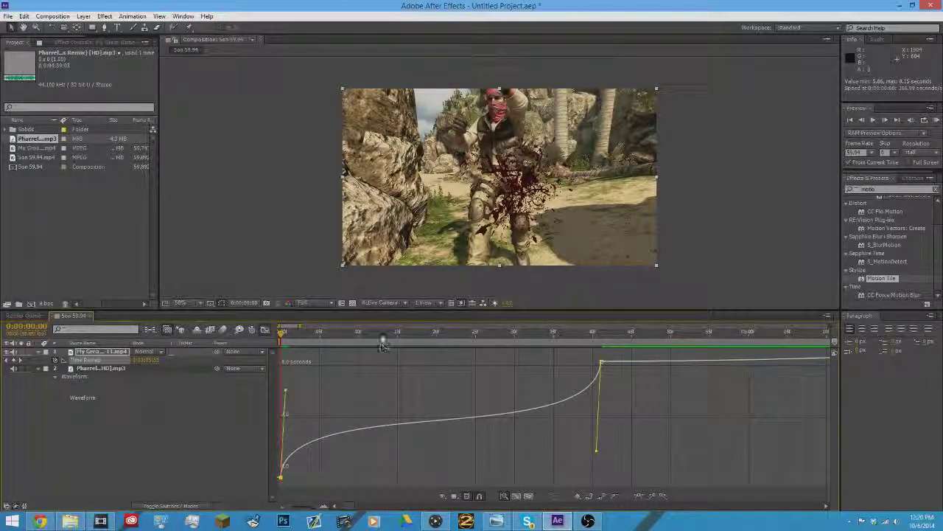
key(space)
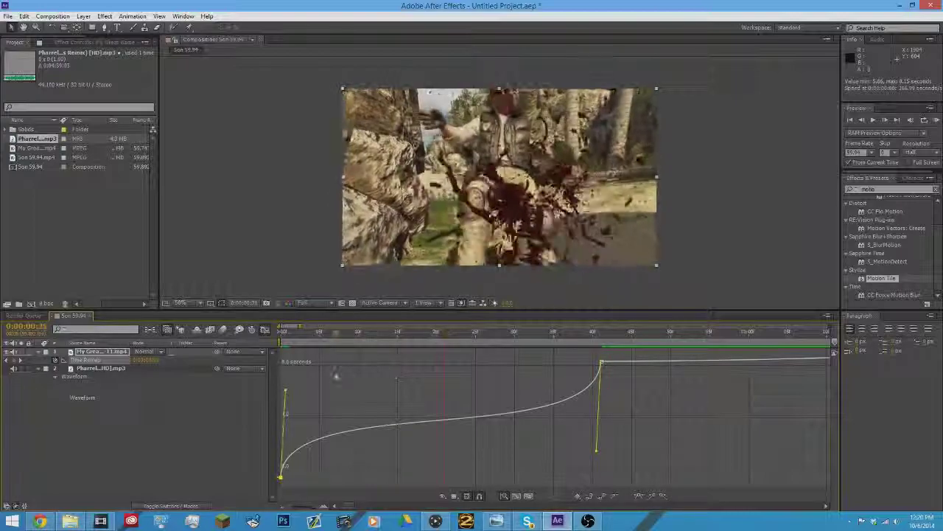
drag(337, 376, 586, 407)
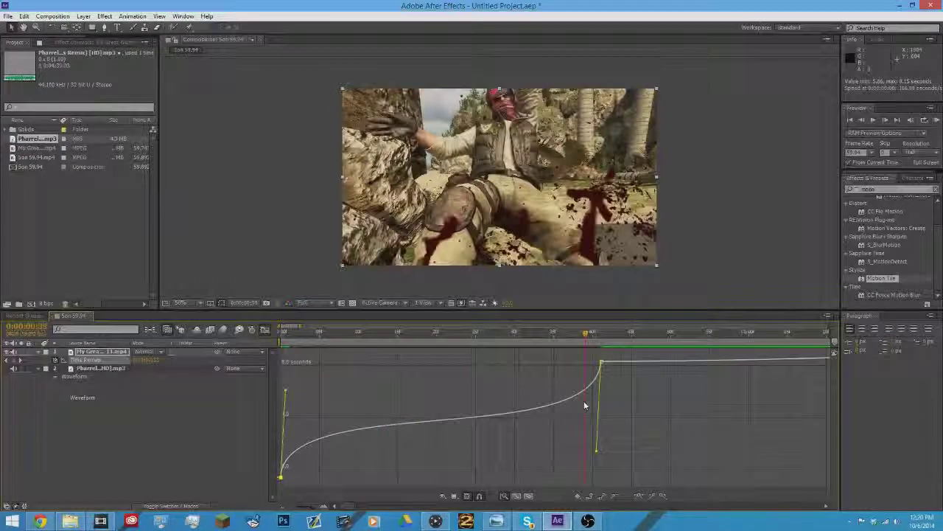
Step: Remove Time Remap from the gameplay clip, switch back to the layer bars and play the clip from the start
click(85, 360)
key(Delete)
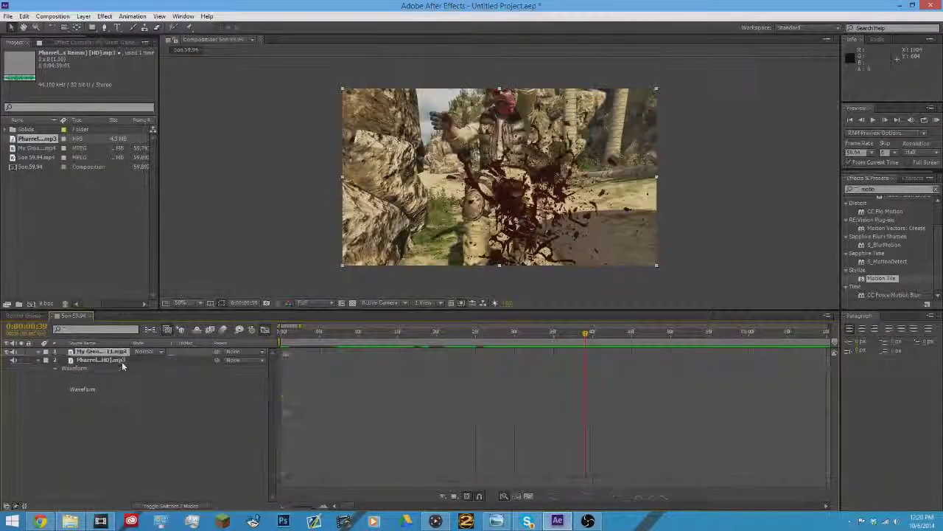
click(264, 329)
key(Home)
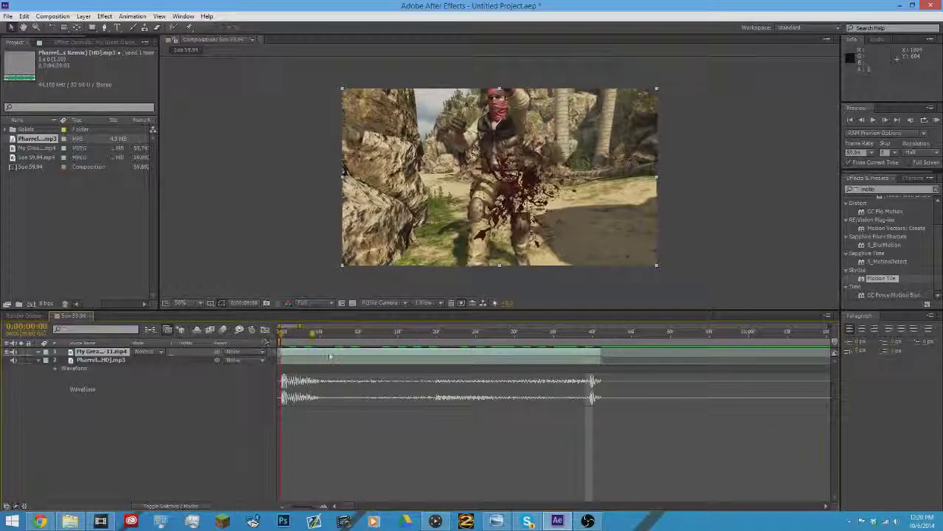
key(space)
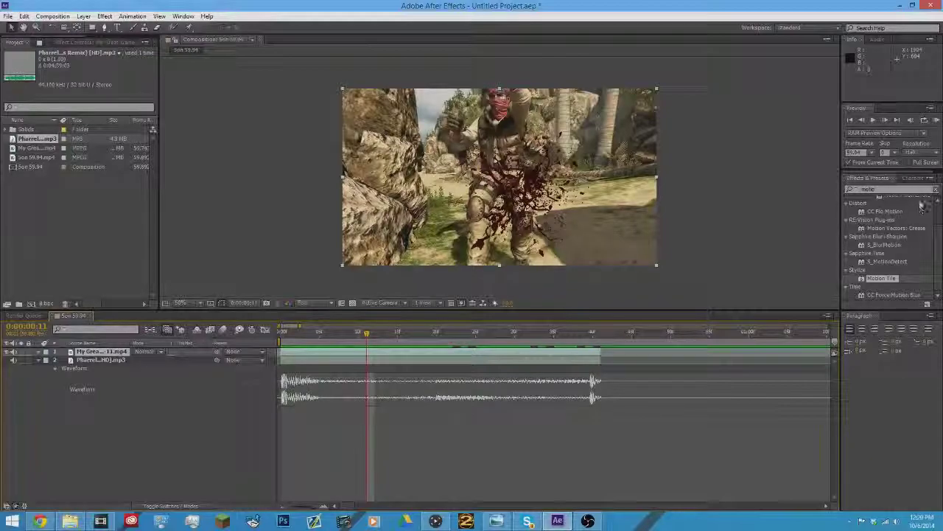
Step: Search the effects for "twix", apply Twixtor Pro to the gameplay clip and return the current time to 0:00:00:00
click(901, 190)
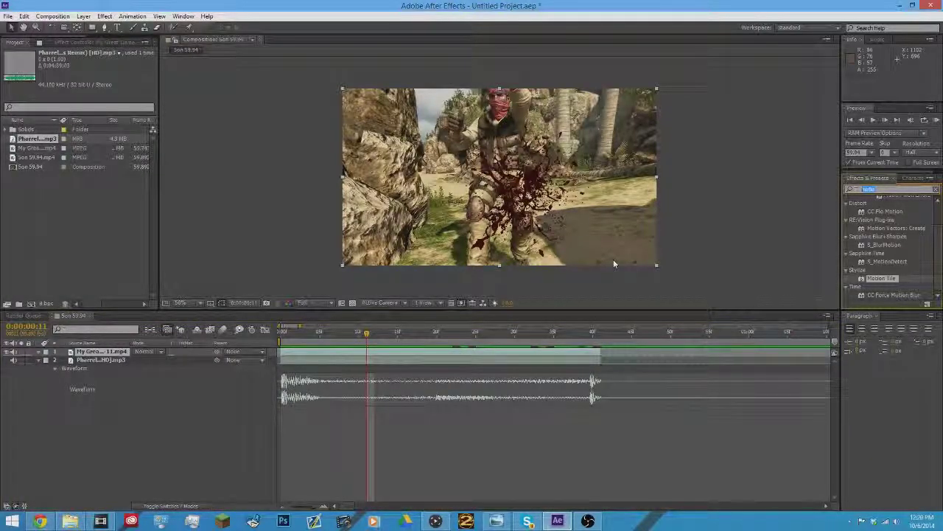
key(BackSpace)
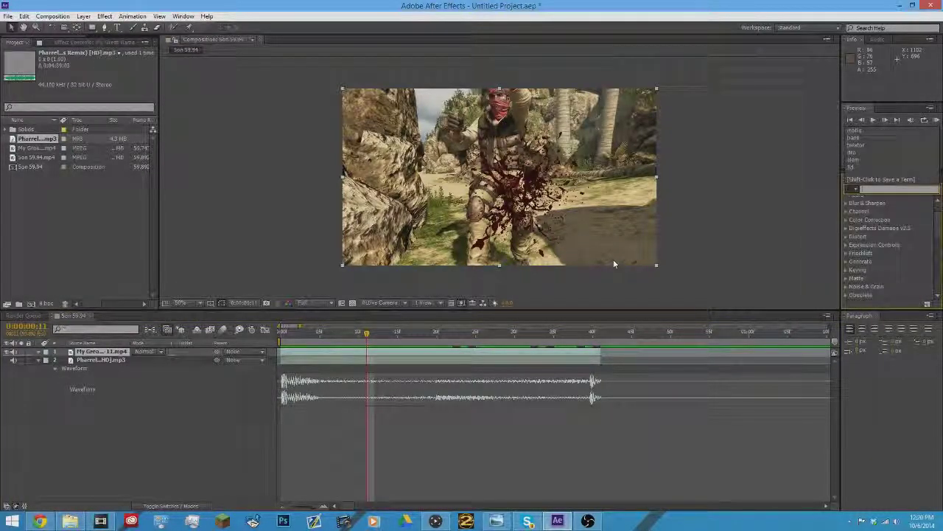
text(twix)
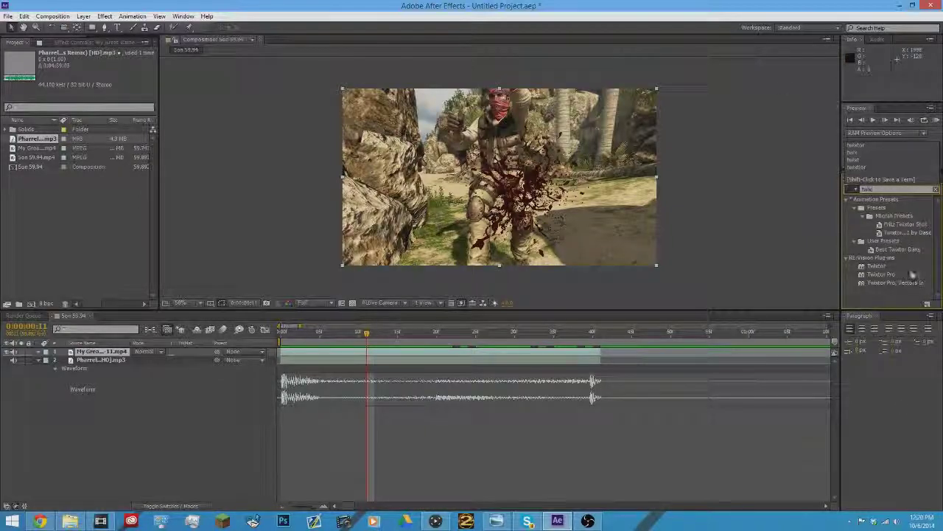
drag(879, 268, 532, 353)
drag(340, 333, 237, 353)
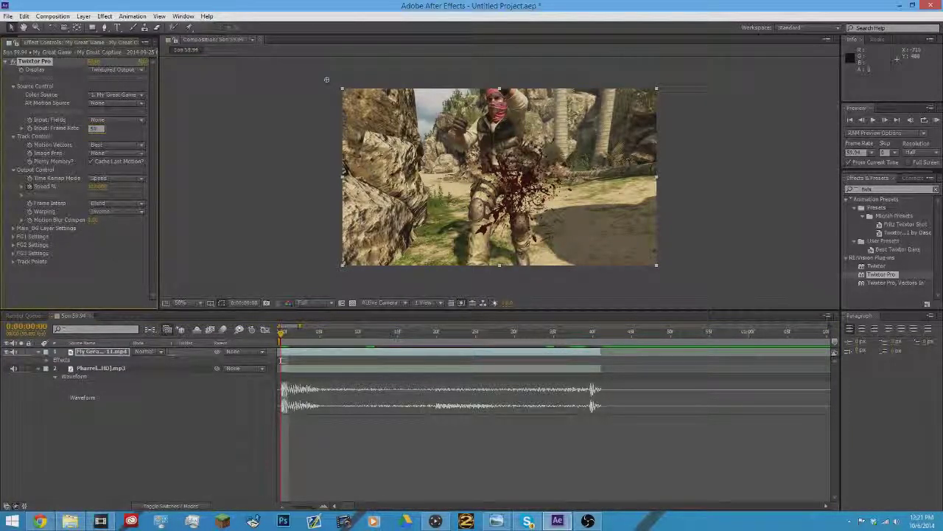
Step: Configure Twixtor Pro with input frame rate 59.94, Contrast/Edge Enhancing image prep, a frame interpolation mode and Inverse w/ Smart Blend warping
key(Return)
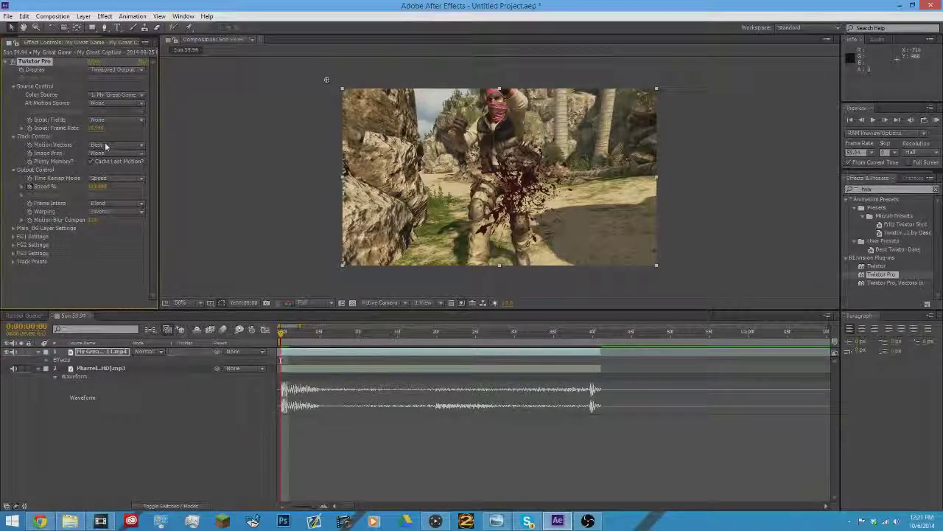
click(109, 153)
click(109, 176)
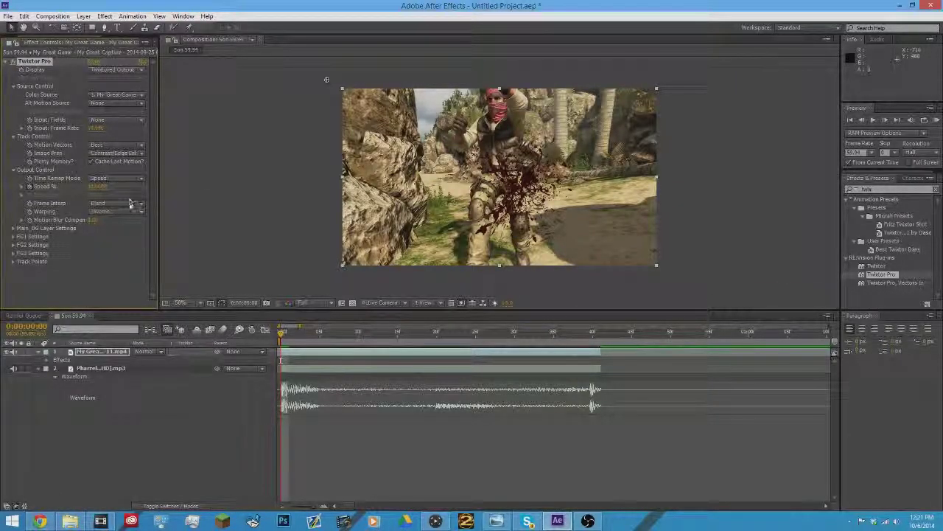
click(117, 203)
click(111, 224)
click(118, 211)
click(126, 233)
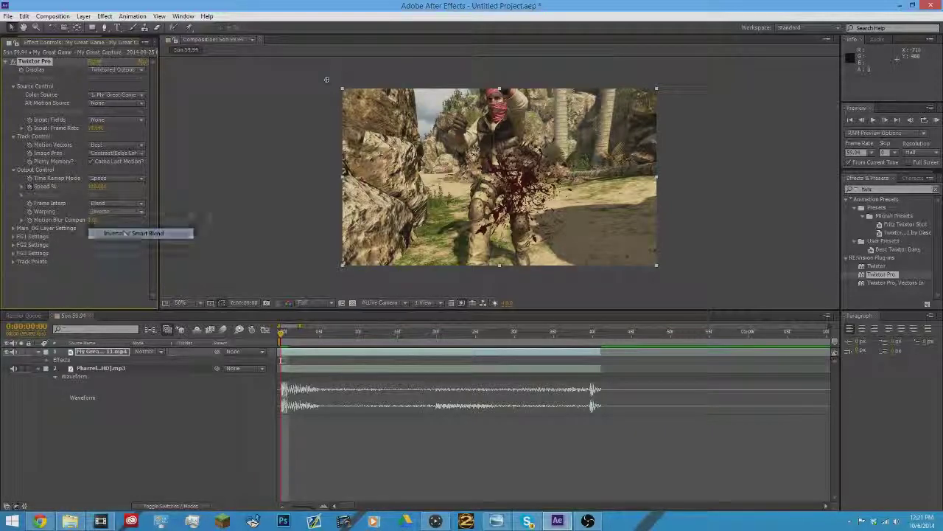
Step: Expand Twixtor Pro's Main_BG Layer Settings and add a Speed % keyframe of 300 at 0:00:00:40
click(14, 229)
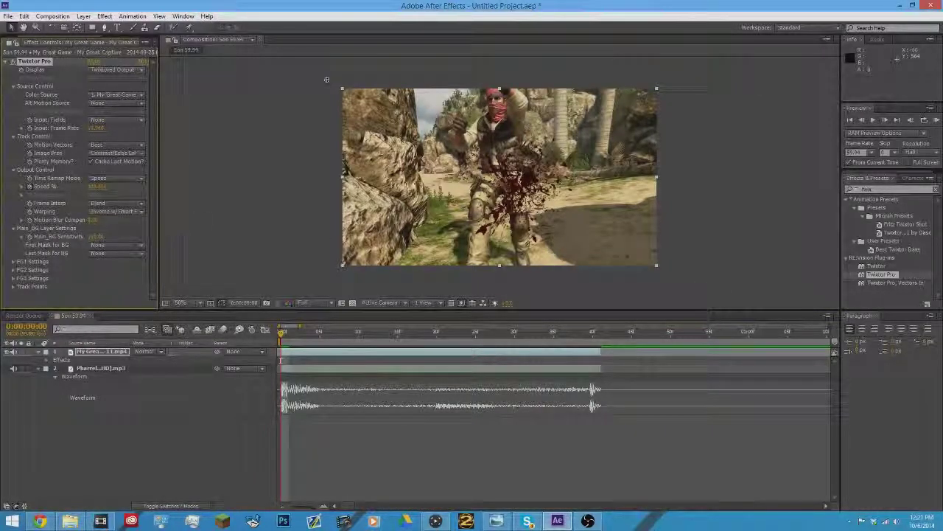
drag(341, 340, 597, 341)
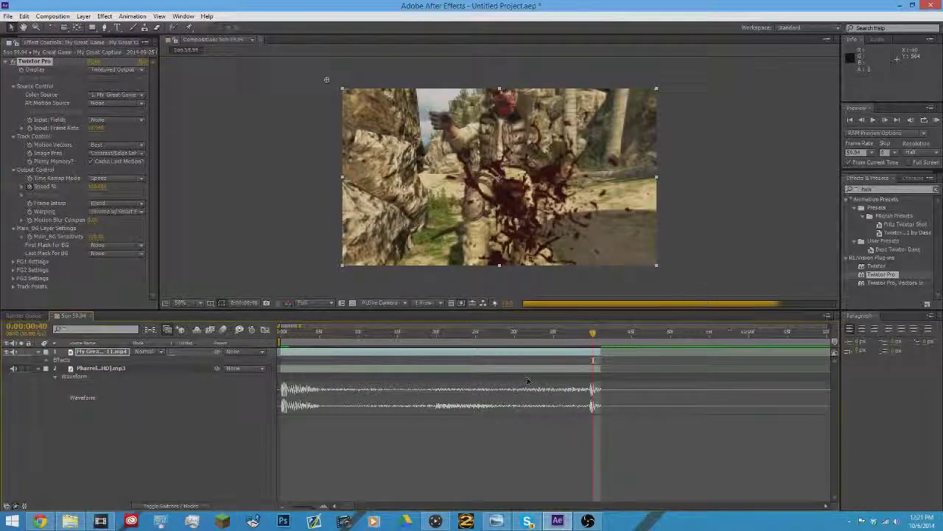
click(97, 186)
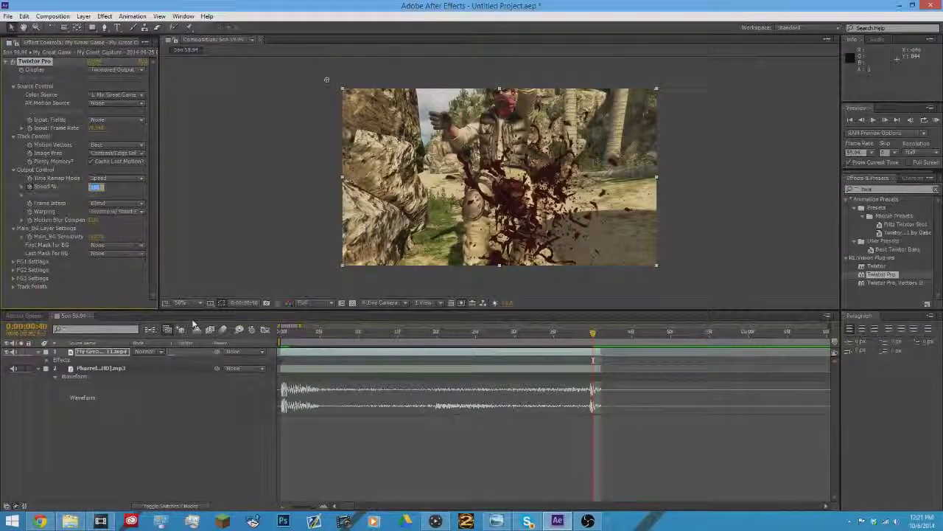
key(Return)
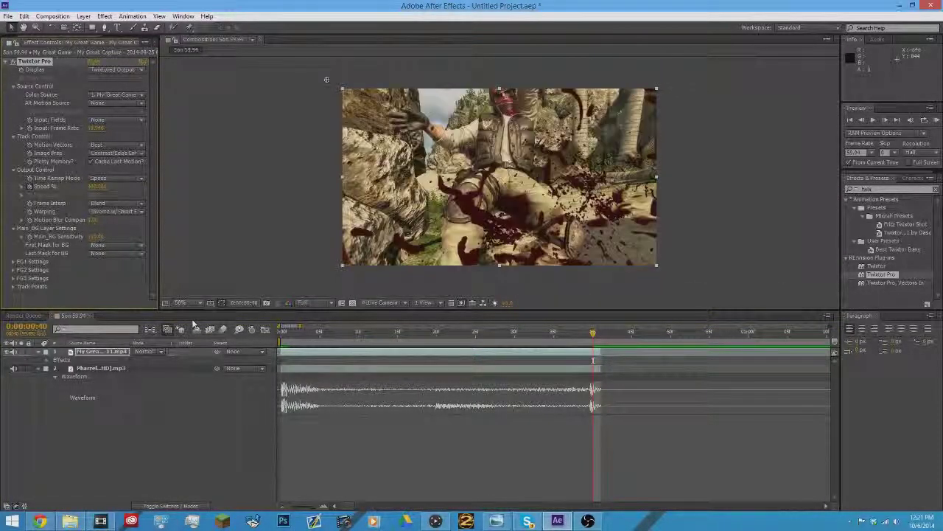
Step: Add a Speed % keyframe of 300 at 0:00:00:01 and minimize the Open Broadcaster Software window
click(283, 340)
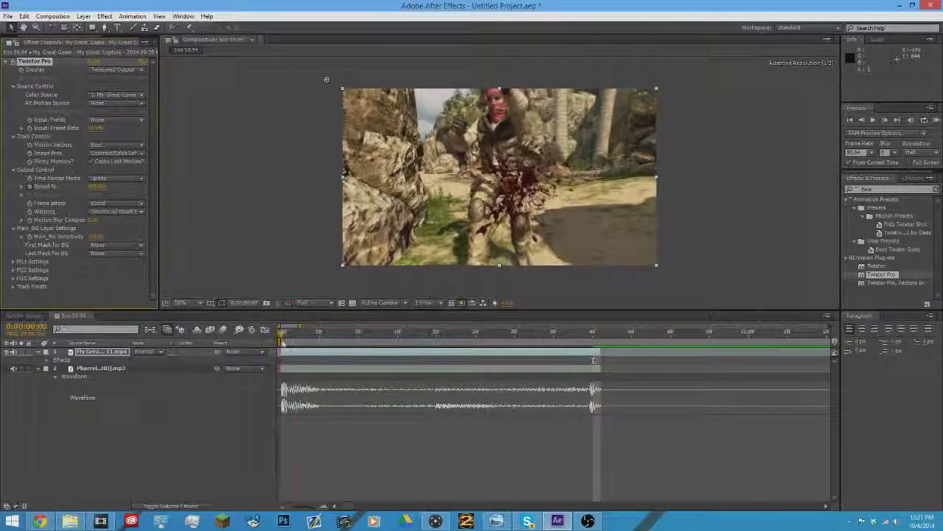
click(95, 186)
text(3)
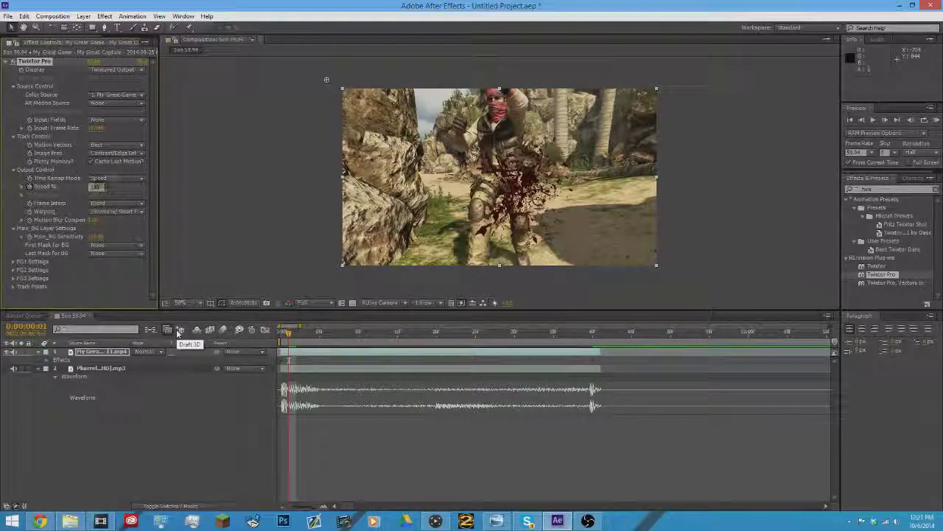
key(Return)
drag(331, 336, 288, 346)
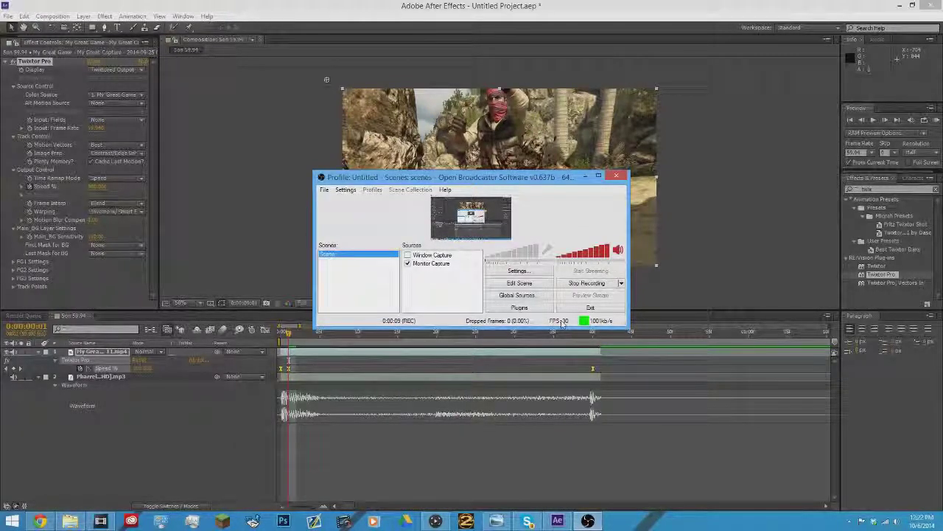
click(586, 176)
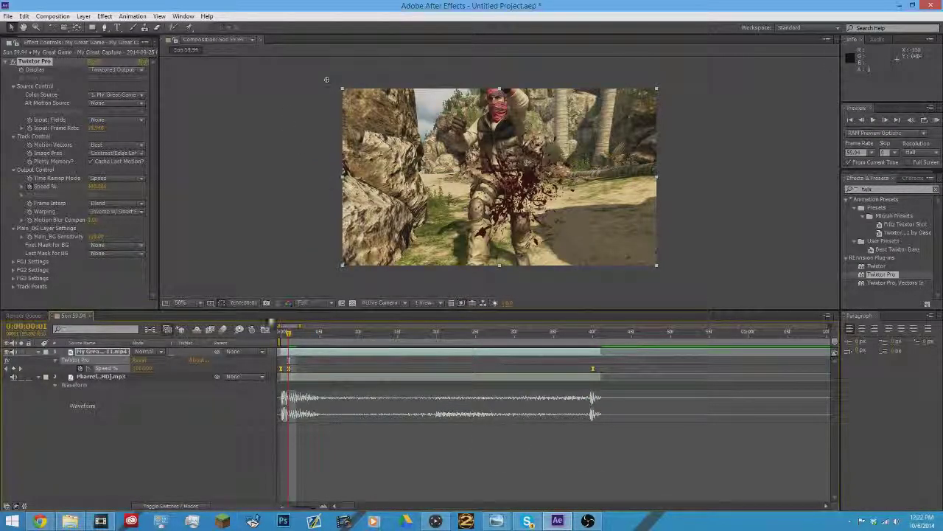
Step: Show the Speed % curve in the Graph Editor and add a keyframe of 45 at 0:00:00:20
click(265, 328)
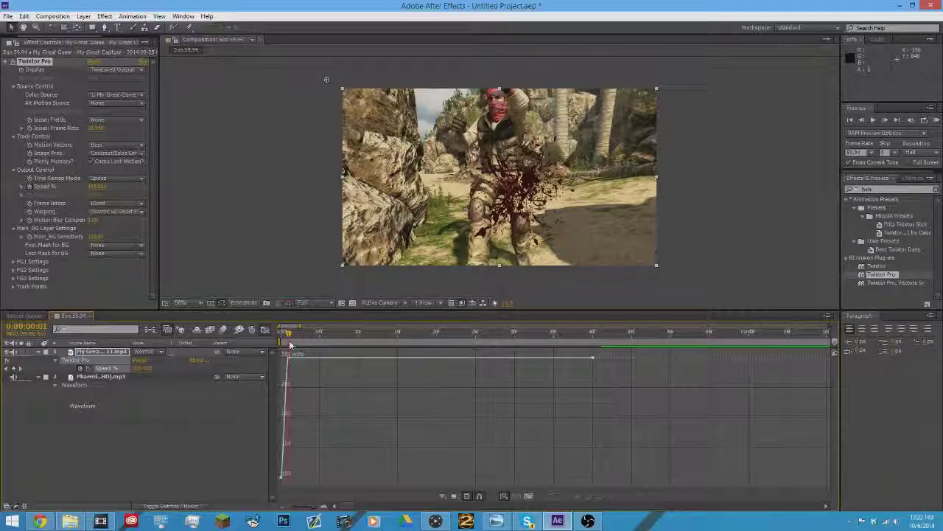
key(space)
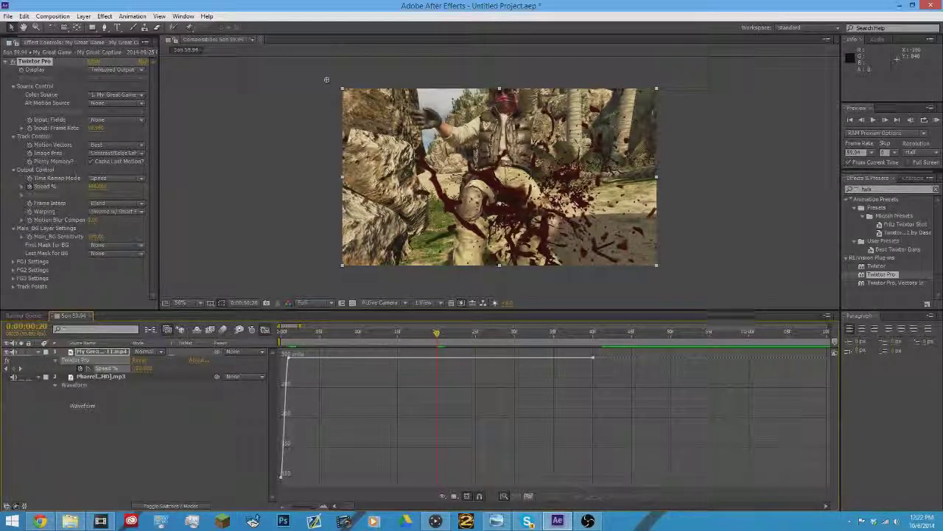
click(887, 122)
click(888, 122)
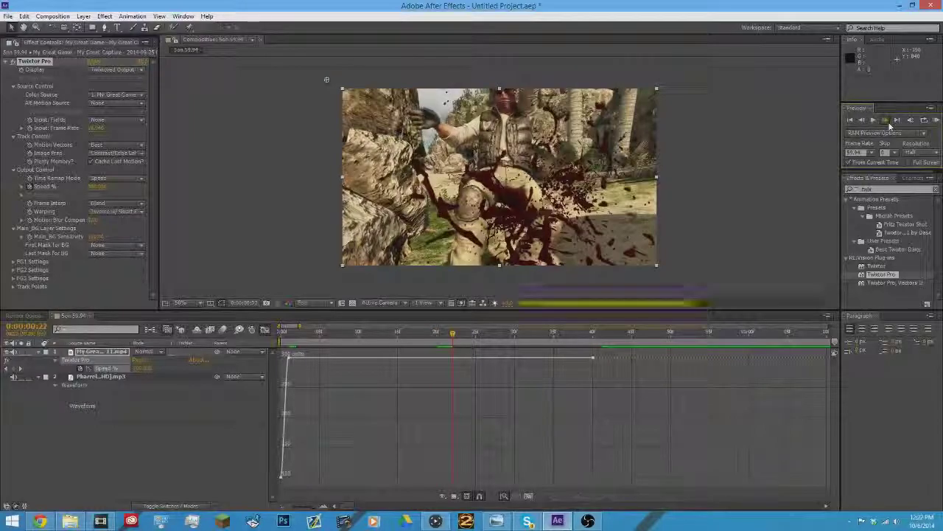
click(888, 122)
click(888, 122)
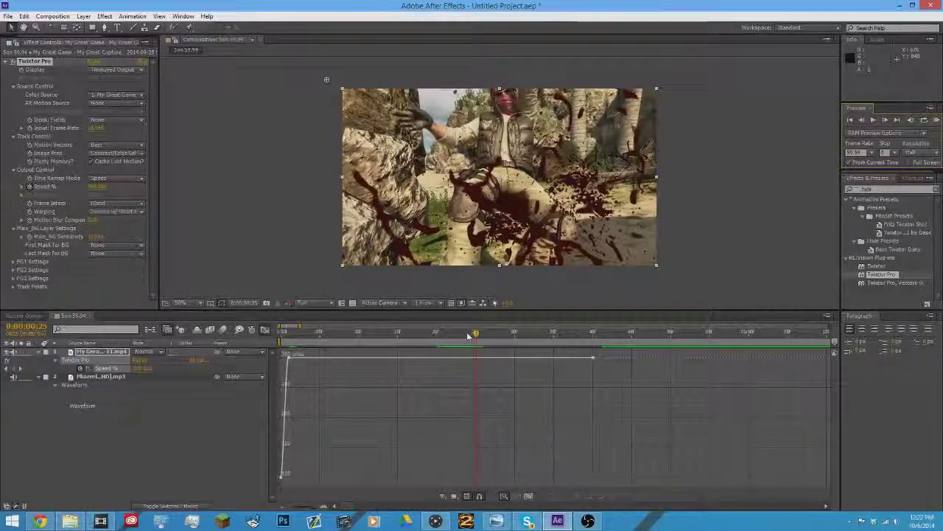
drag(467, 332, 438, 338)
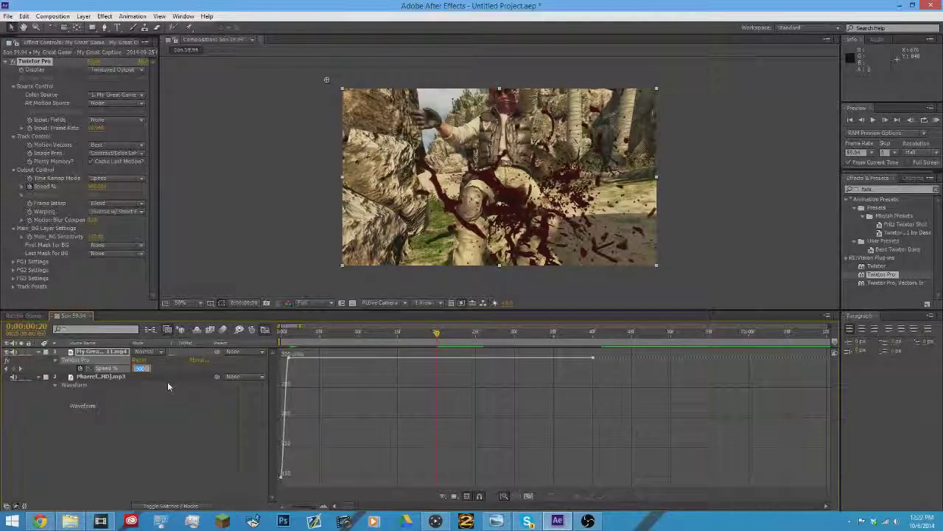
text(45)
key(Return)
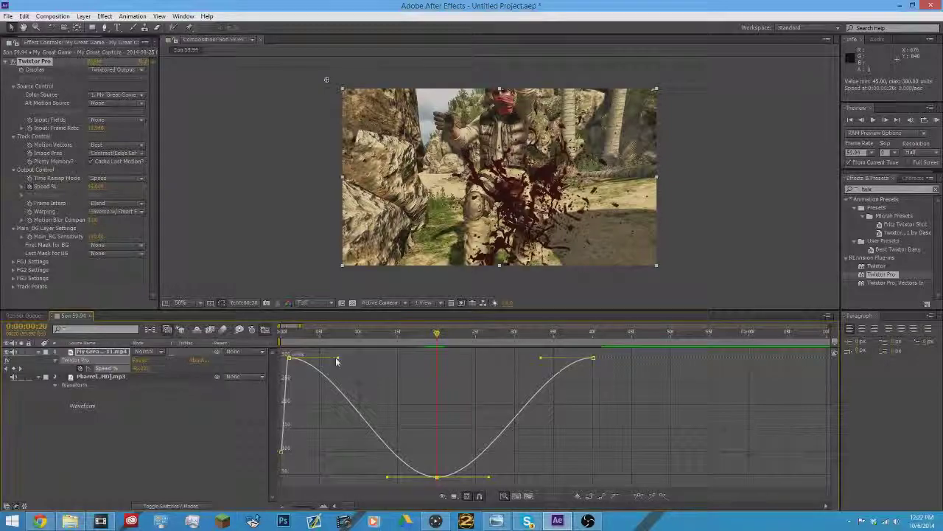
Step: Shape an eased U-shaped Speed % curve with short handles on the outer keyframes and long ones at 0:00:00:20, and play it
drag(337, 359, 245, 369)
drag(390, 482, 230, 480)
drag(489, 481, 622, 474)
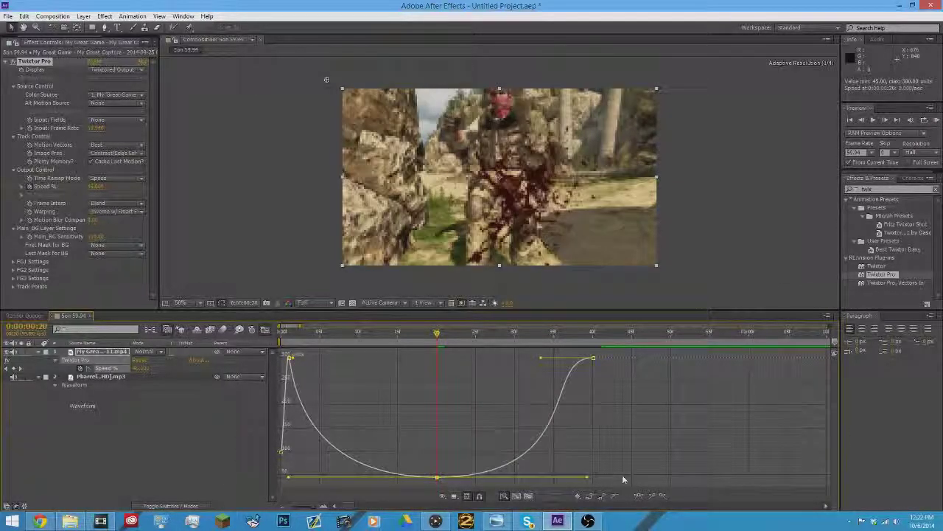
drag(543, 359, 630, 368)
drag(425, 338, 369, 339)
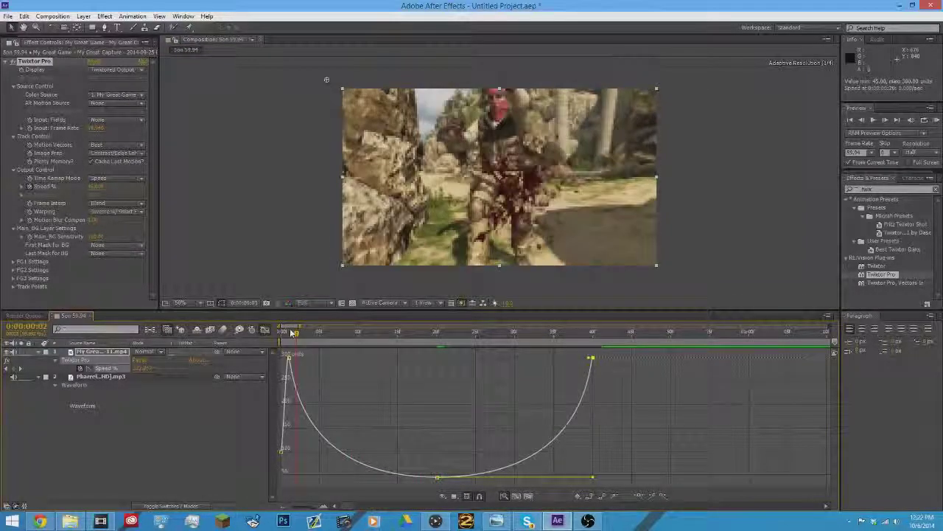
key(space)
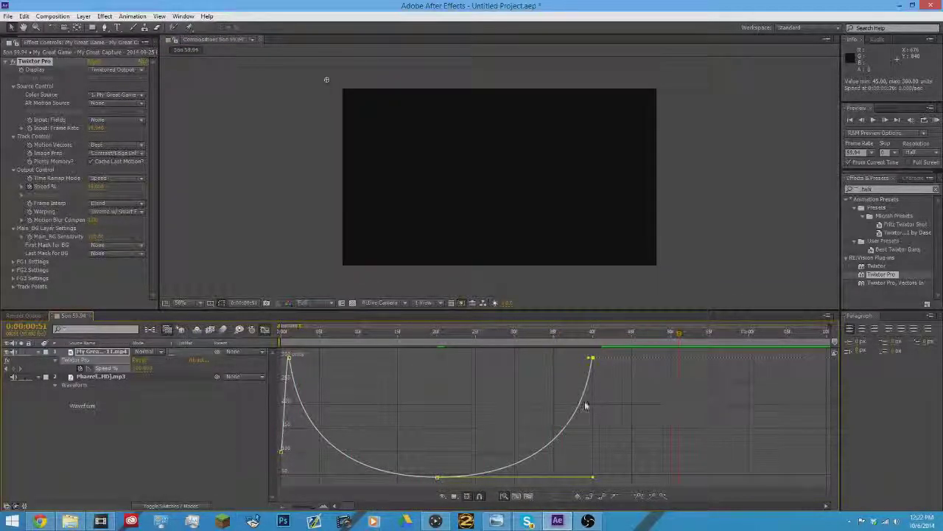
Step: Set the Speed % keyframe at 0:00:00:40 to 1000
key(j)
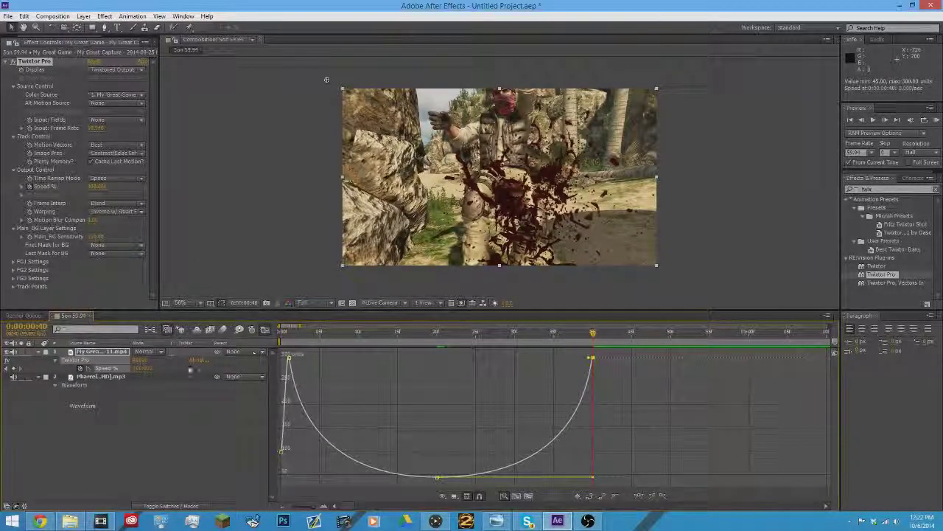
click(145, 366)
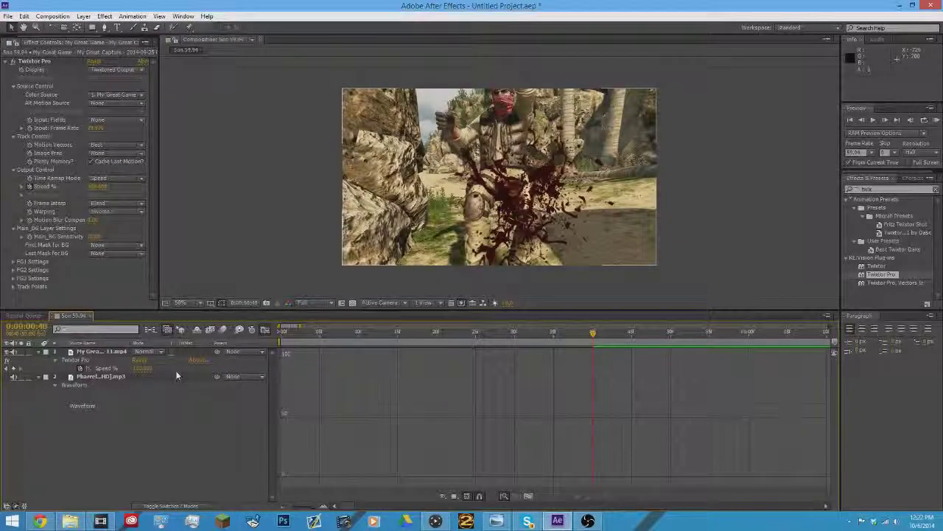
click(145, 367)
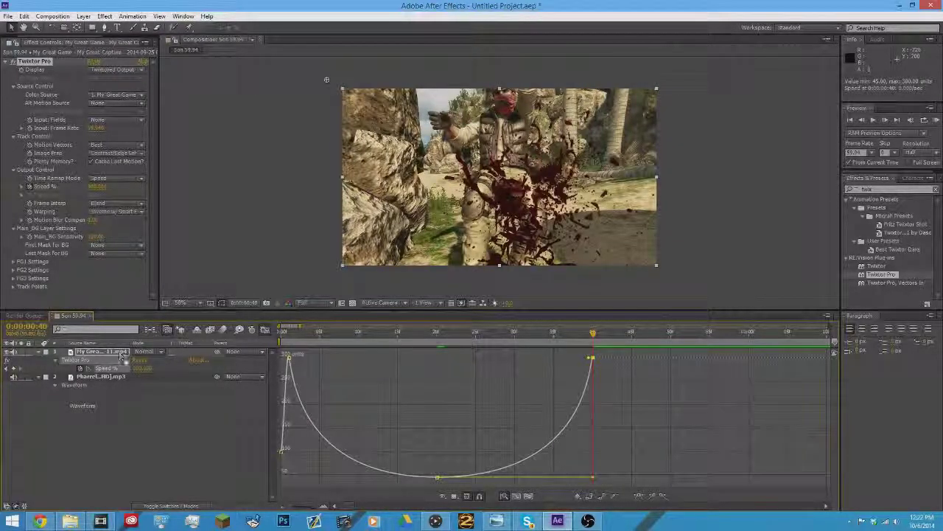
click(143, 369)
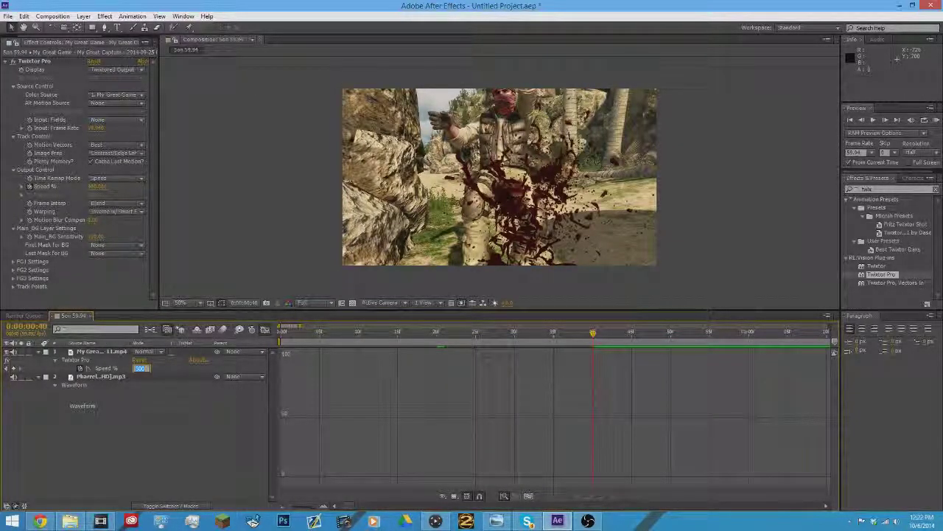
text(10)
key(Return)
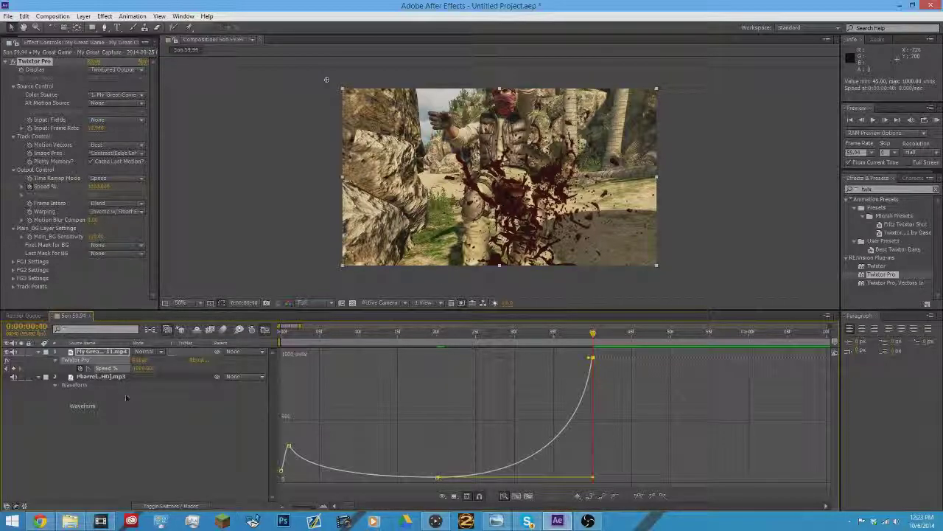
Step: Set the Speed % keyframe at 0:00:00:01 to 1000 and run a RAM preview from the start
click(276, 337)
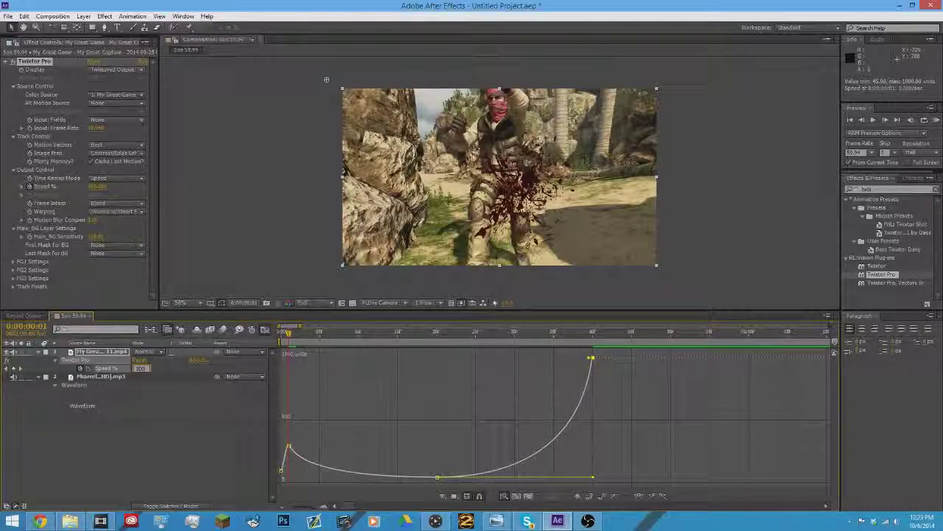
key(Return)
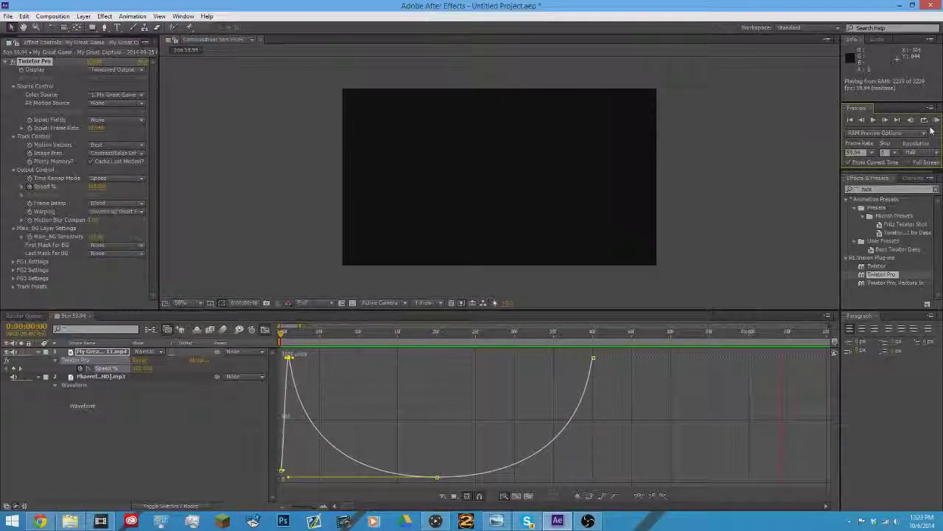
click(938, 120)
click(938, 122)
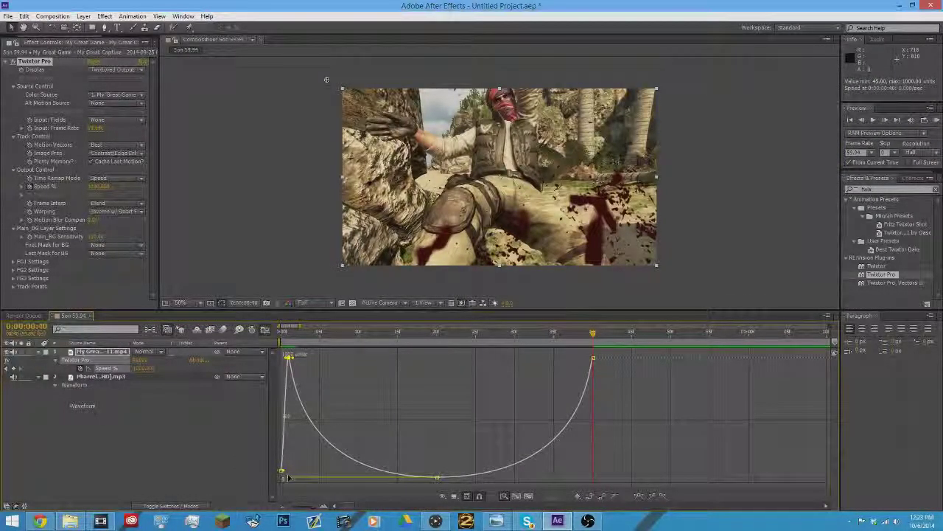
Step: Shorten both handles of the 0:00:00:20 Speed % keyframe slightly and return to 0:00:00:00
drag(288, 478, 306, 483)
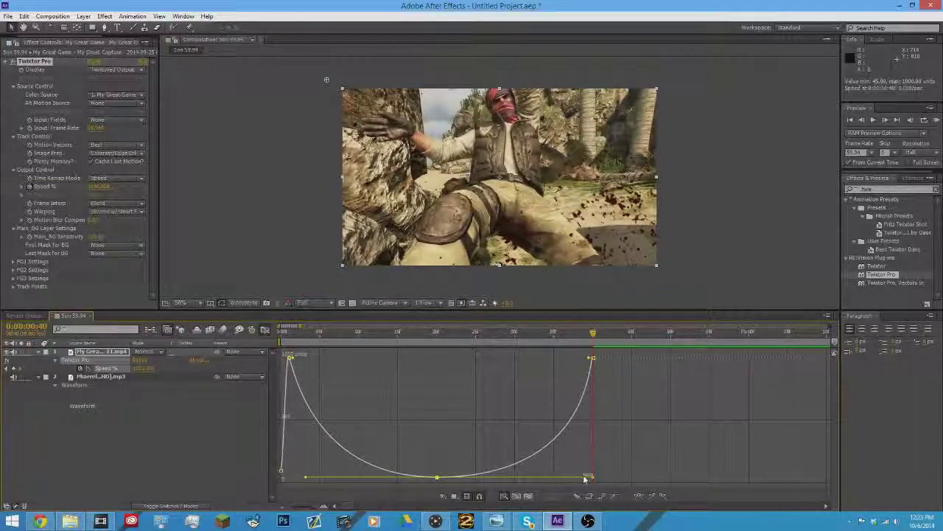
drag(585, 479, 577, 478)
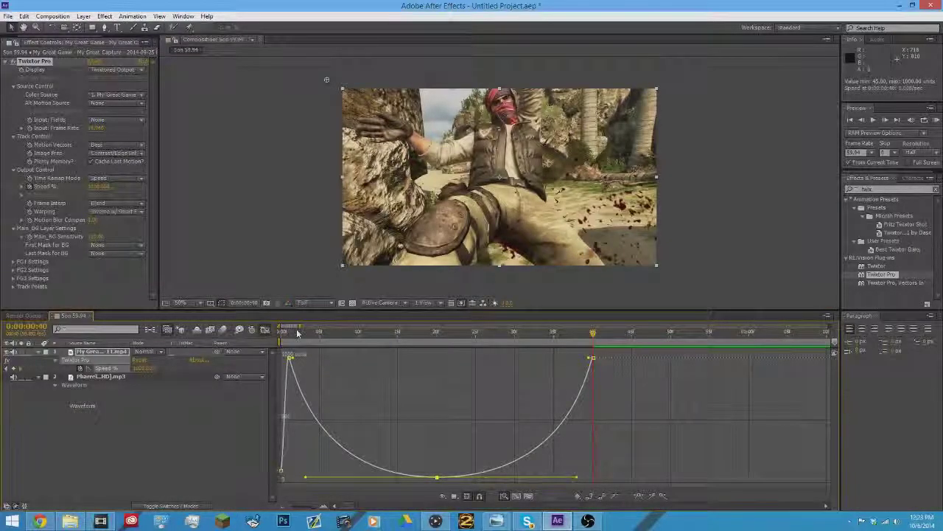
drag(298, 333, 281, 334)
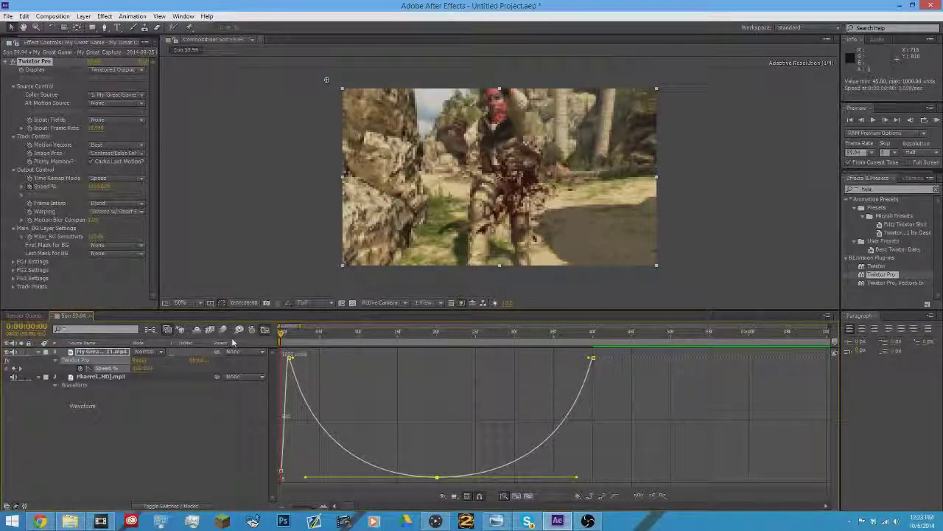
Step: Run a RAM preview of the retimed clip from the start and play it again to check the motion
click(936, 121)
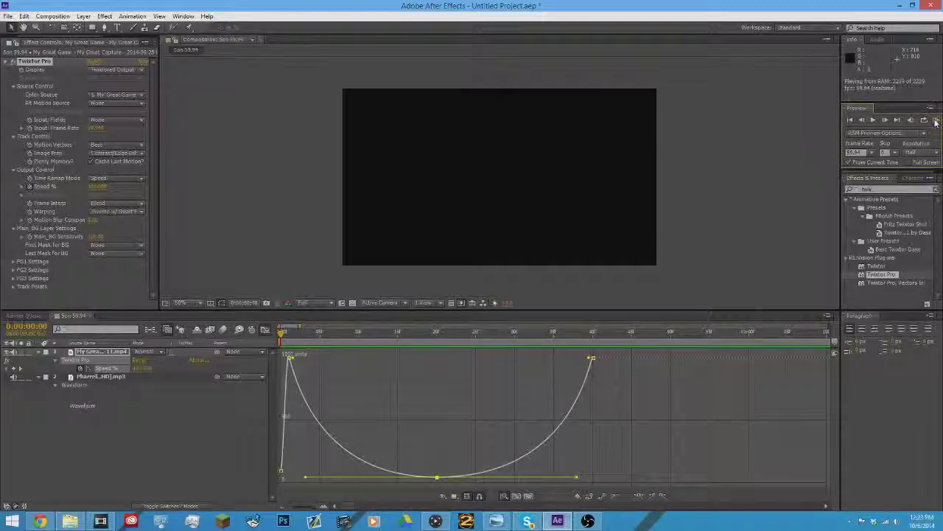
click(936, 123)
key(space)
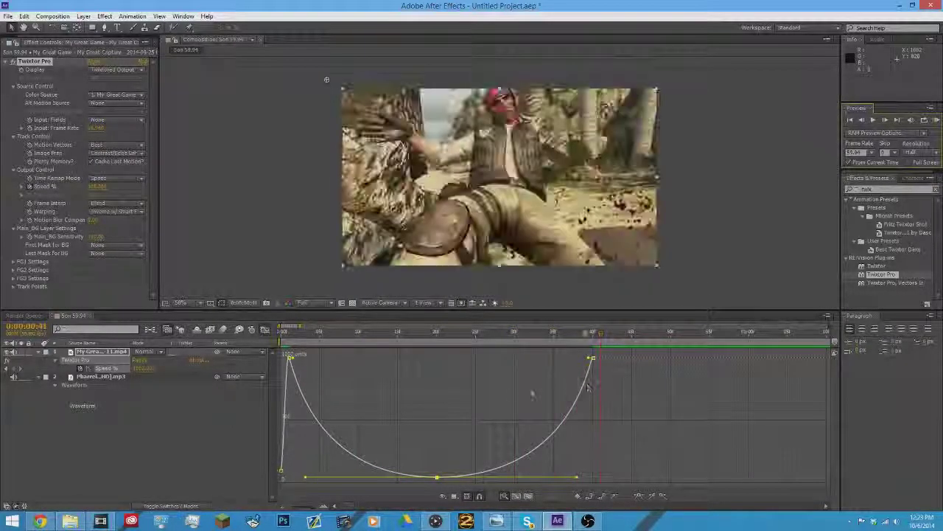
key(space)
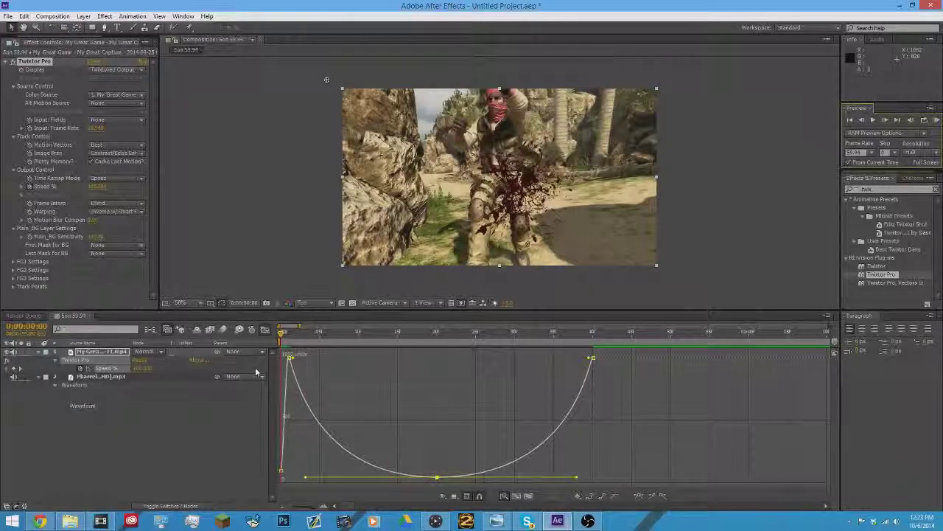
click(263, 370)
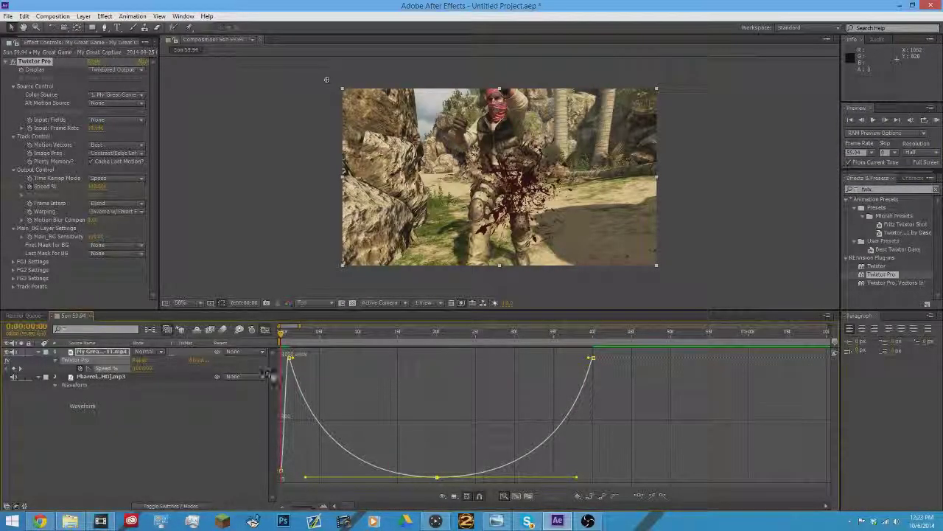